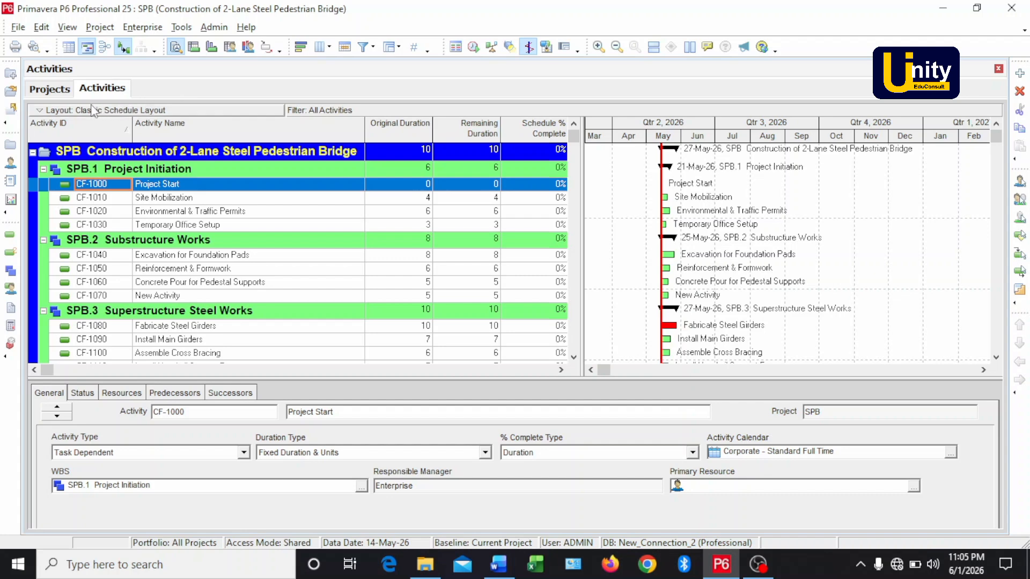
Open the column settings of the activity table and group the available options as a plain list.
{"action": "left_click", "coordinate": [60, 112]}
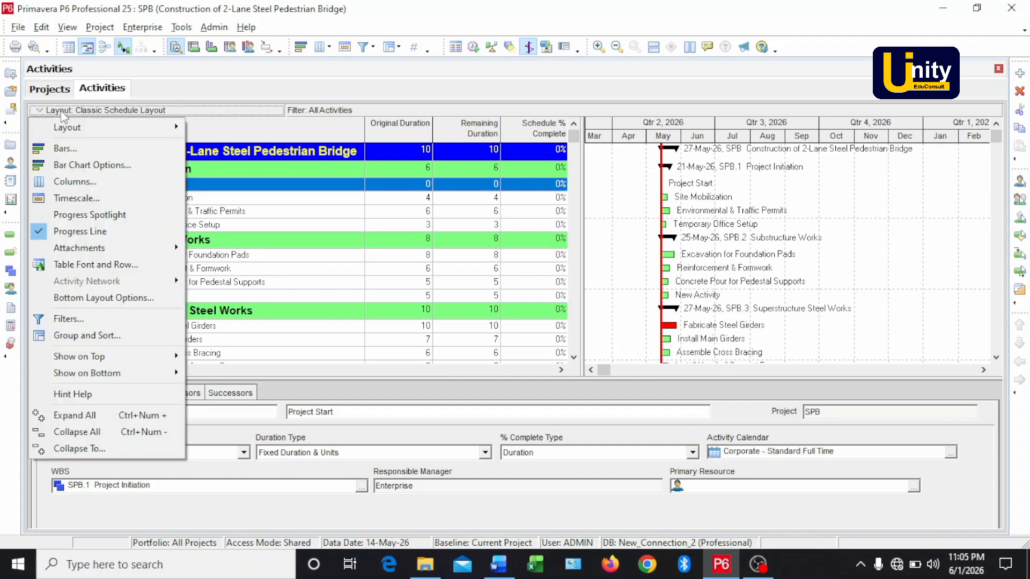
{"action": "left_click", "coordinate": [72, 182]}
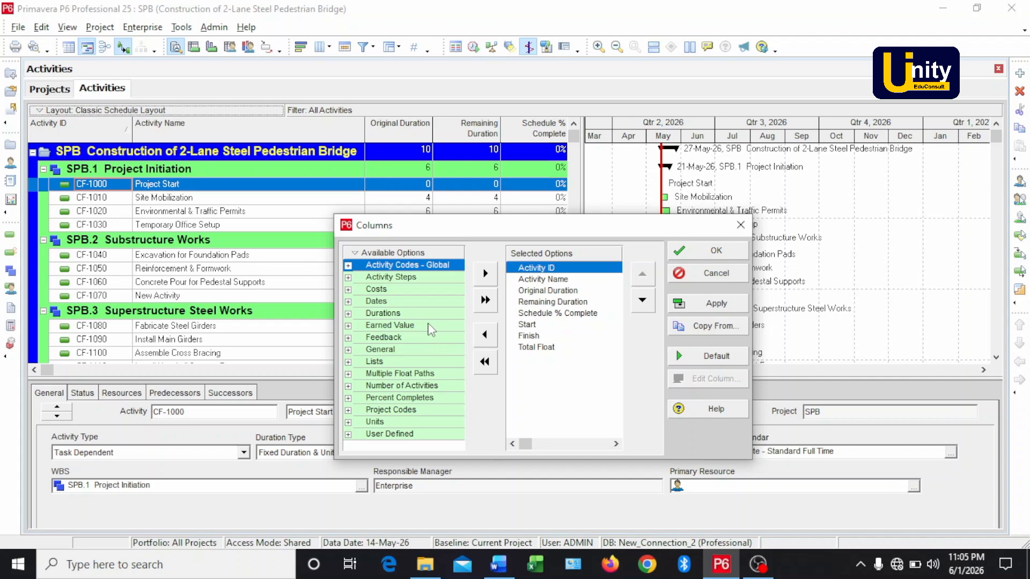
{"action": "right_click", "coordinate": [406, 255]}
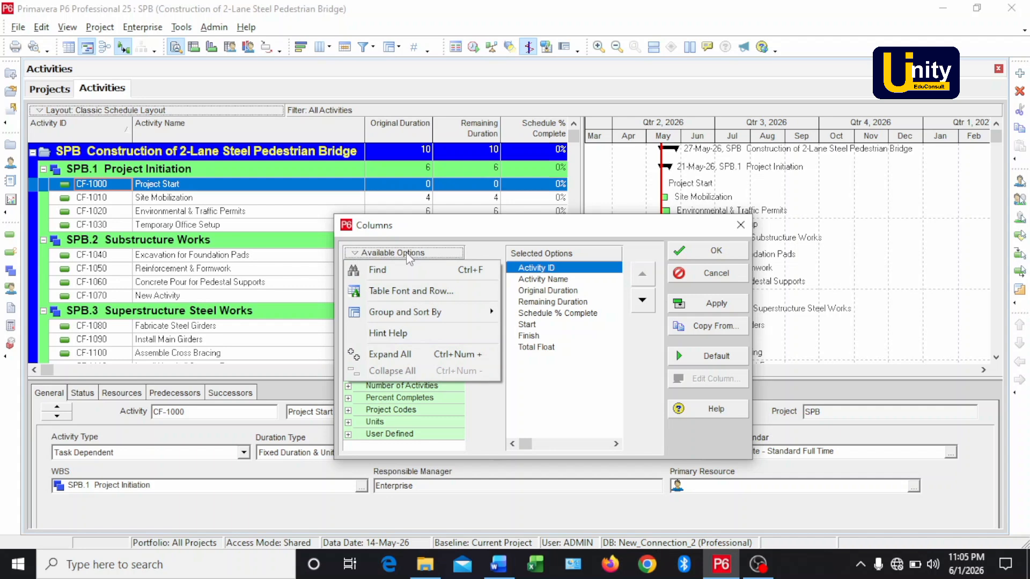
{"action": "mouse_move", "coordinate": [406, 310]}
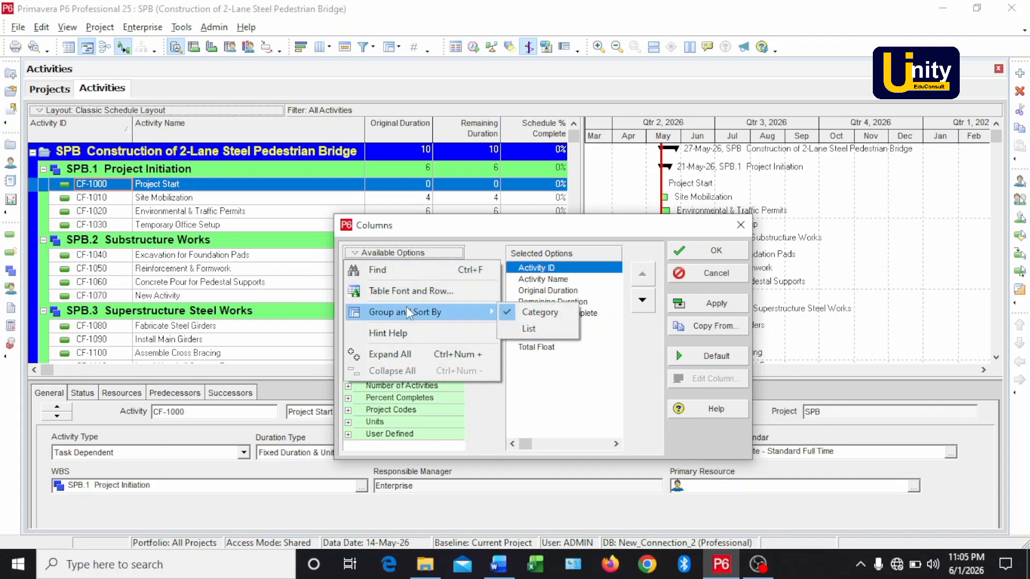
{"action": "left_click", "coordinate": [529, 330]}
Find Predecessors among the available options and add it to the selected columns.
{"action": "scroll", "coordinate": [421, 356], "scroll_direction": "down", "scroll_amount": 2}
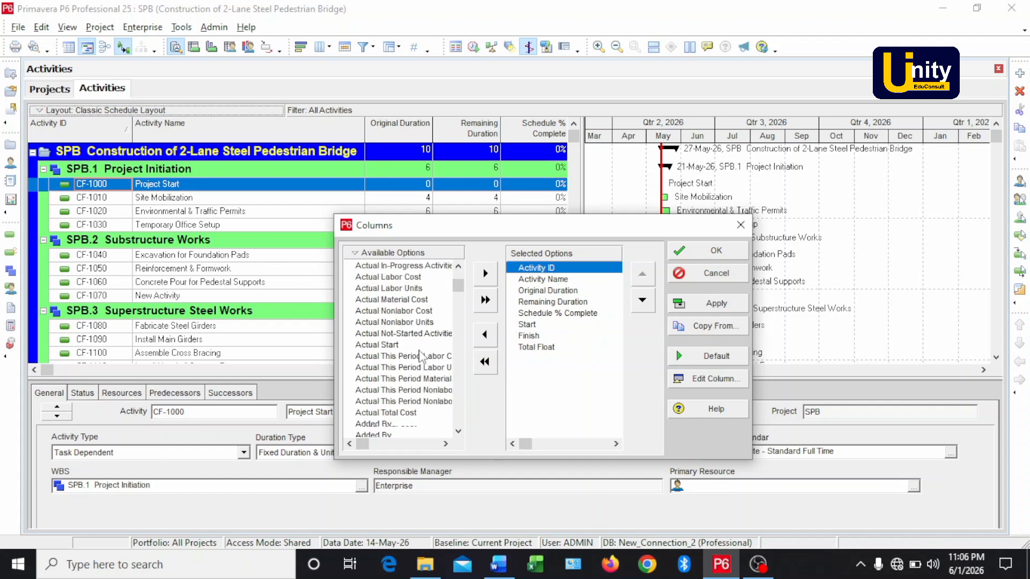
{"action": "scroll", "coordinate": [421, 357], "scroll_direction": "down", "scroll_amount": 15}
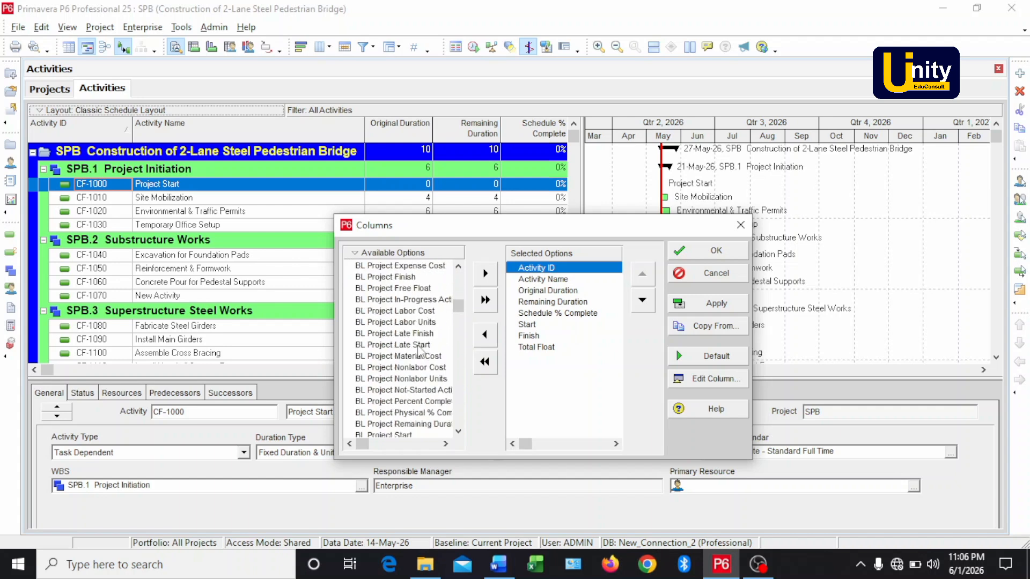
{"action": "scroll", "coordinate": [421, 351], "scroll_direction": "down", "scroll_amount": 10}
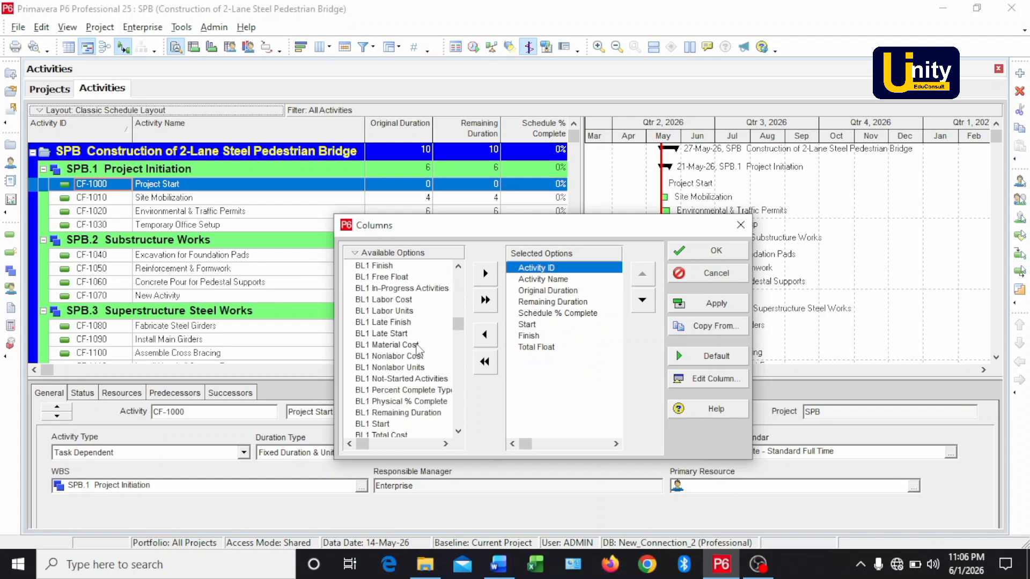
{"action": "scroll", "coordinate": [419, 349], "scroll_direction": "down", "scroll_amount": 12}
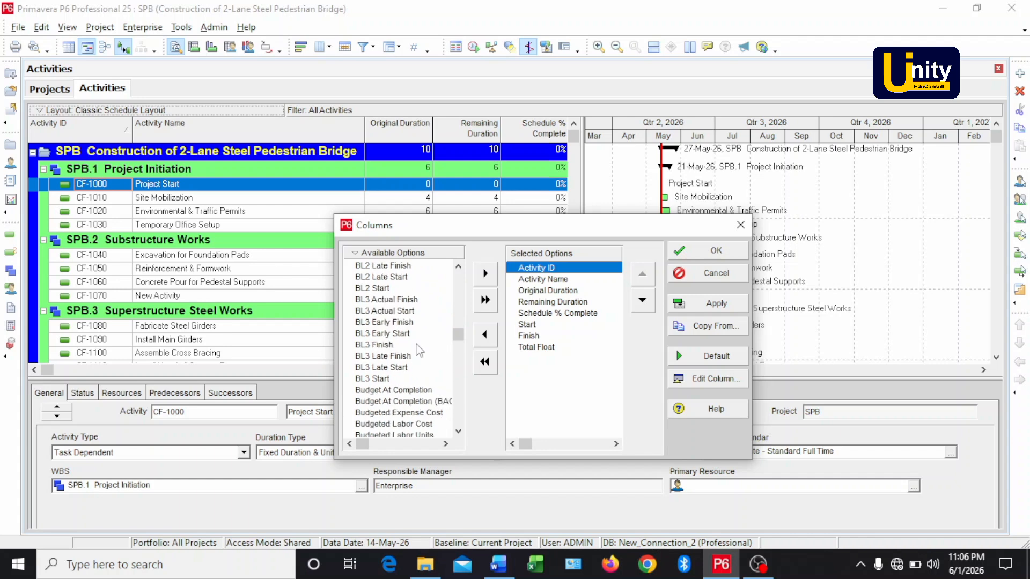
{"action": "scroll", "coordinate": [419, 350], "scroll_direction": "down", "scroll_amount": 15}
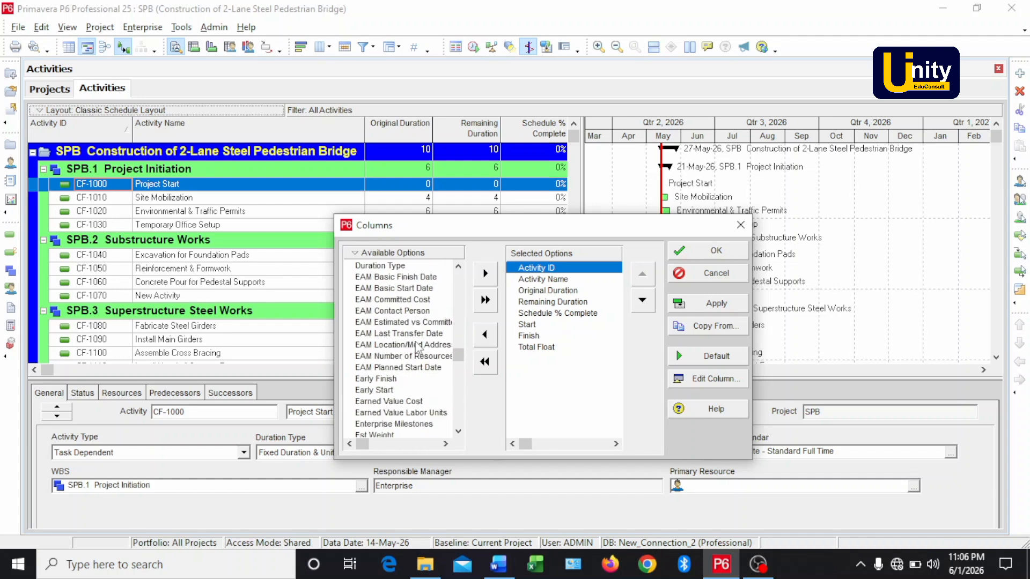
{"action": "scroll", "coordinate": [418, 347], "scroll_direction": "down", "scroll_amount": 14}
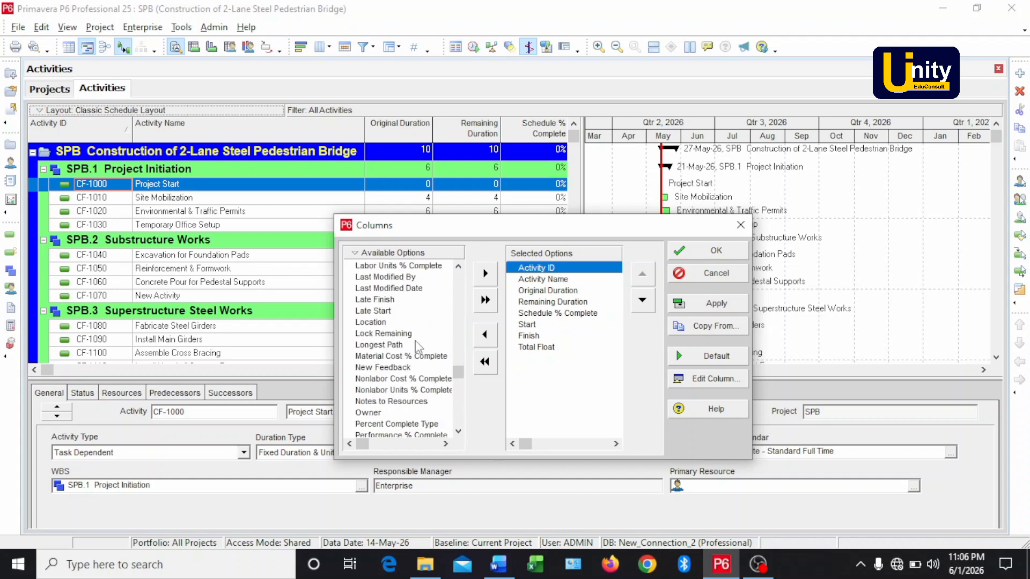
{"action": "scroll", "coordinate": [418, 346], "scroll_direction": "down", "scroll_amount": 20}
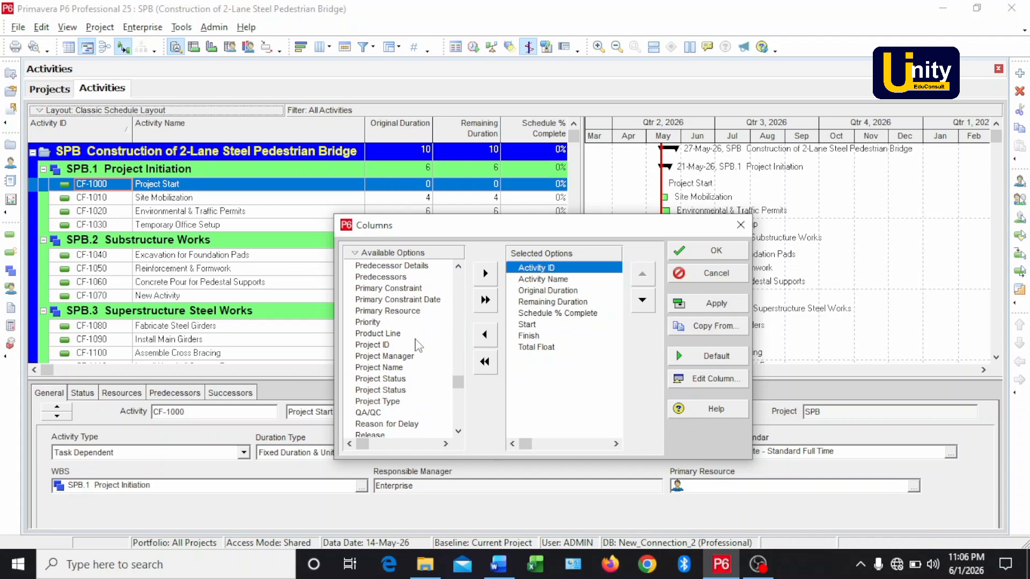
{"action": "scroll", "coordinate": [418, 346], "scroll_direction": "up", "scroll_amount": 2}
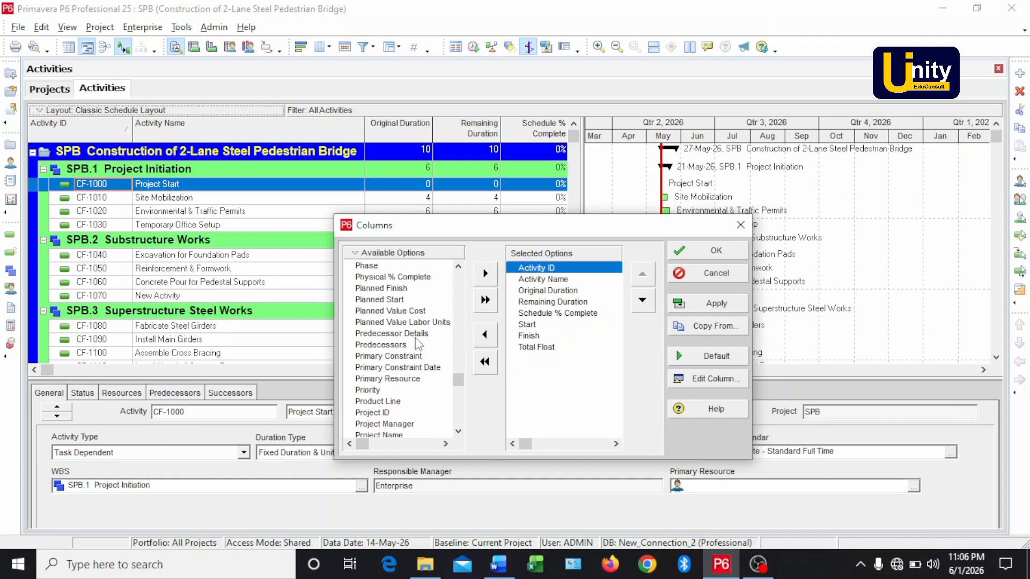
{"action": "scroll", "coordinate": [418, 345], "scroll_direction": "up", "scroll_amount": 3}
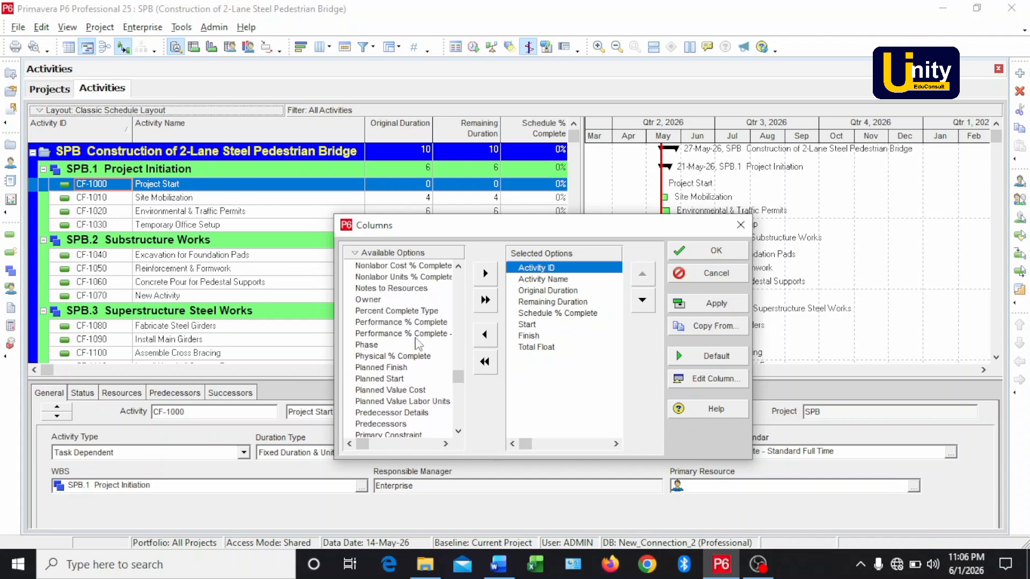
{"action": "scroll", "coordinate": [418, 345], "scroll_direction": "down", "scroll_amount": 3}
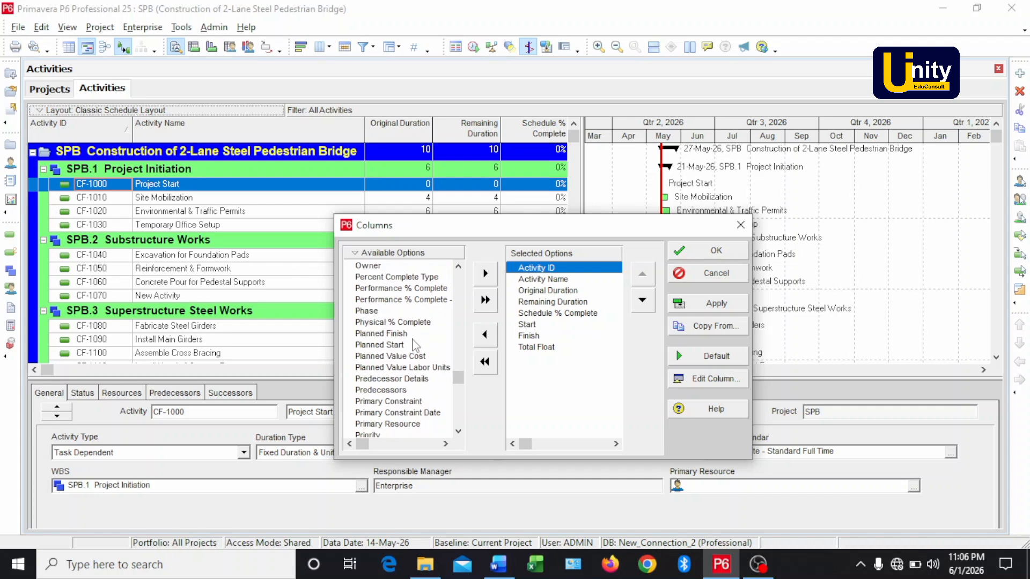
{"action": "left_click", "coordinate": [406, 390]}
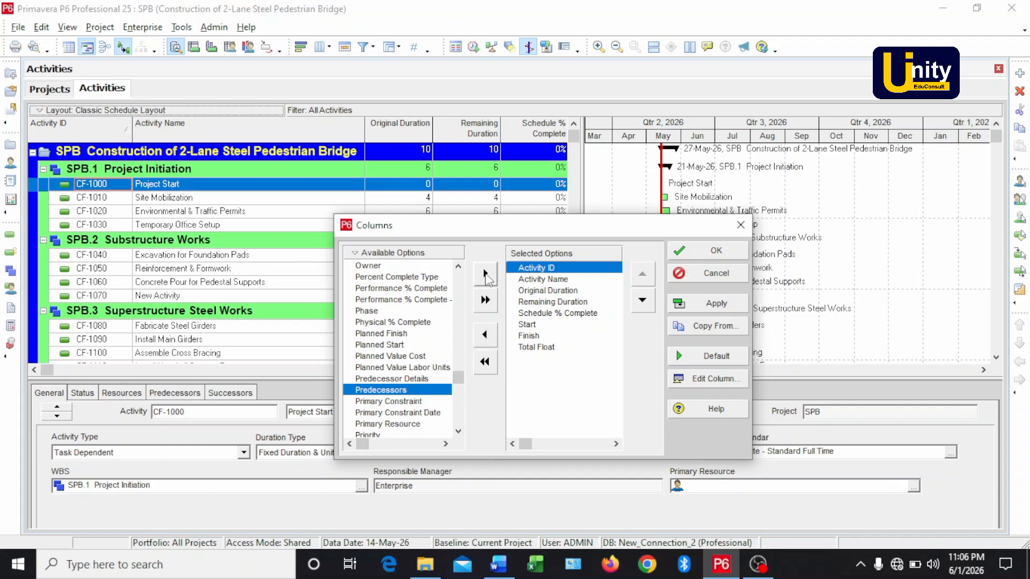
{"action": "double_click", "coordinate": [414, 391]}
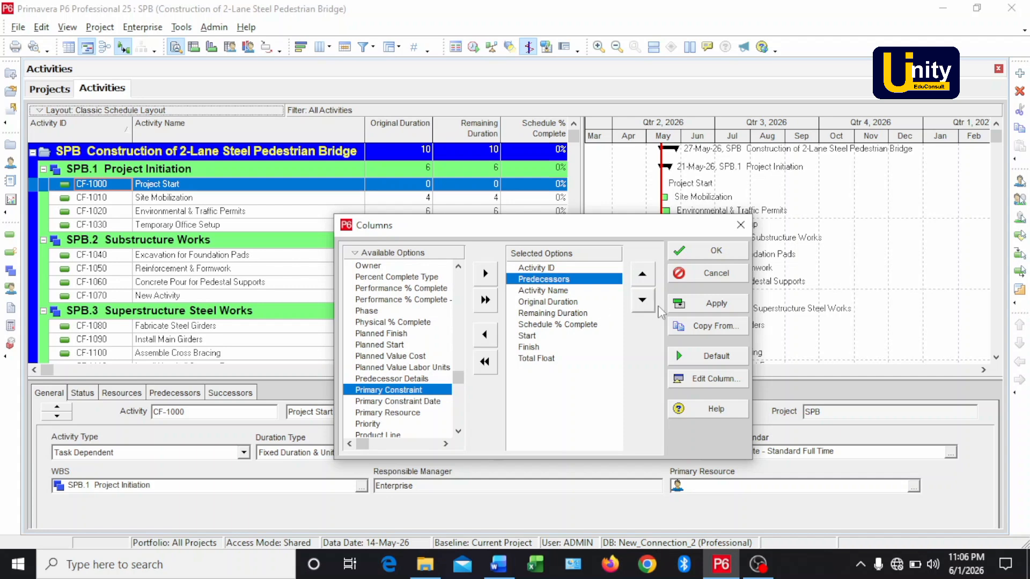
Place the Predecessors column directly after Remaining Duration, apply the column selection and close the dialog.
{"action": "left_click", "coordinate": [642, 300]}
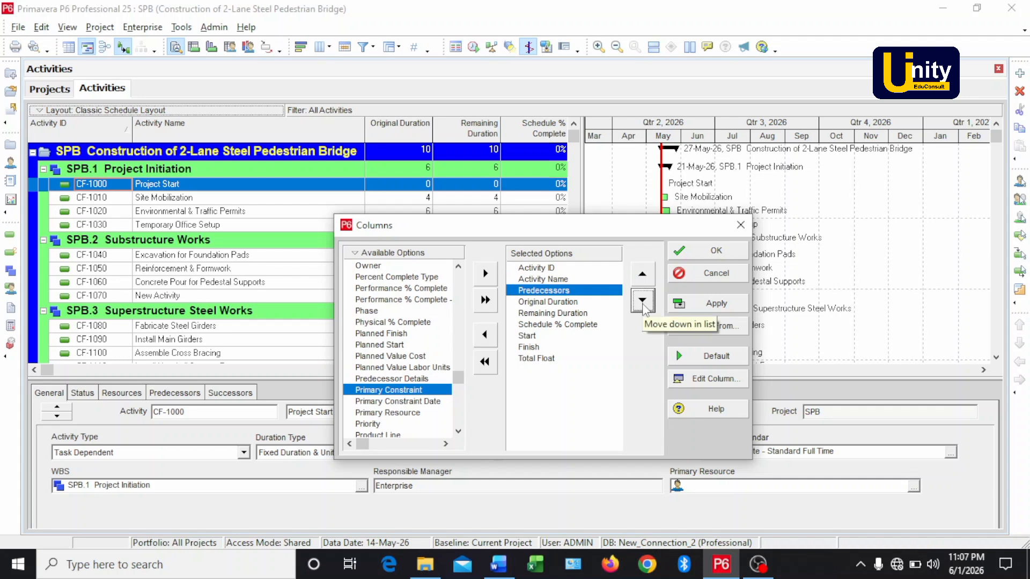
{"action": "left_click", "coordinate": [643, 301]}
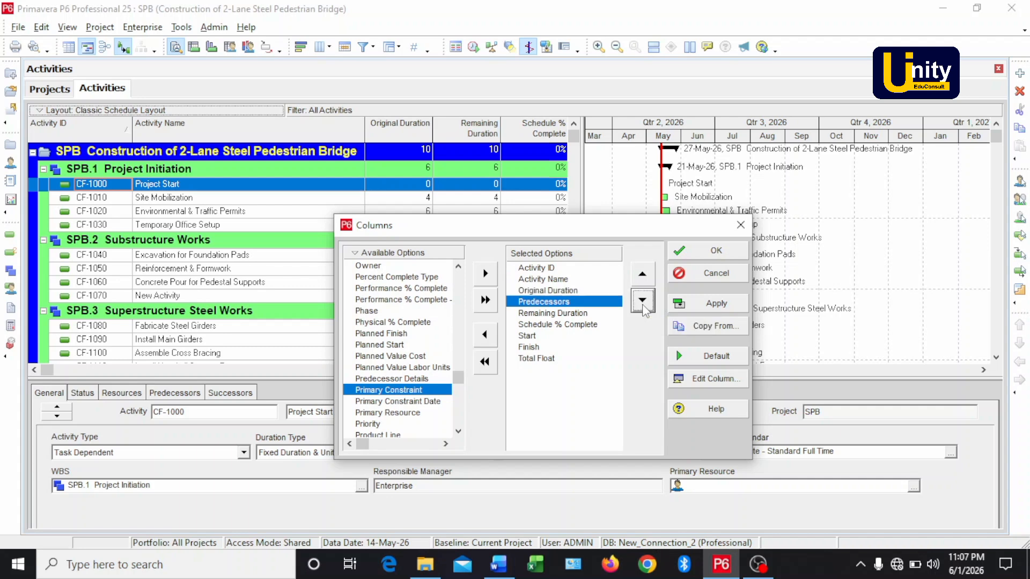
{"action": "left_click", "coordinate": [644, 308]}
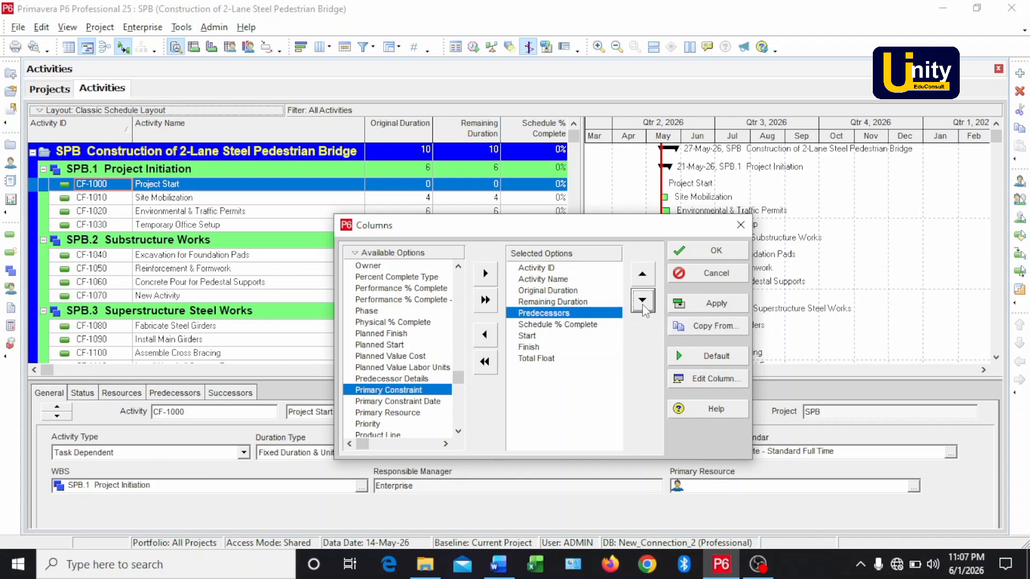
{"action": "left_click", "coordinate": [702, 304]}
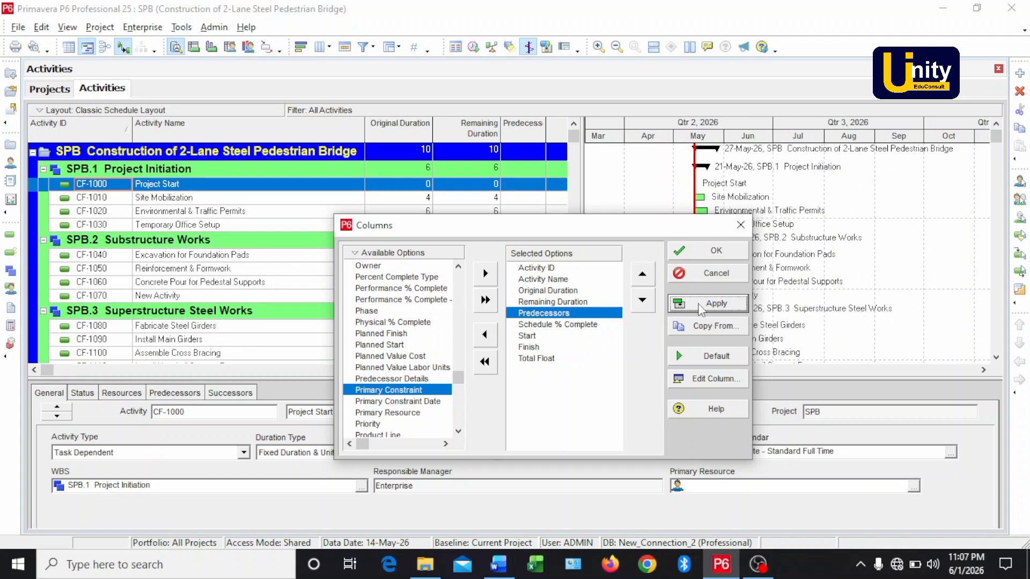
{"action": "left_click", "coordinate": [722, 257]}
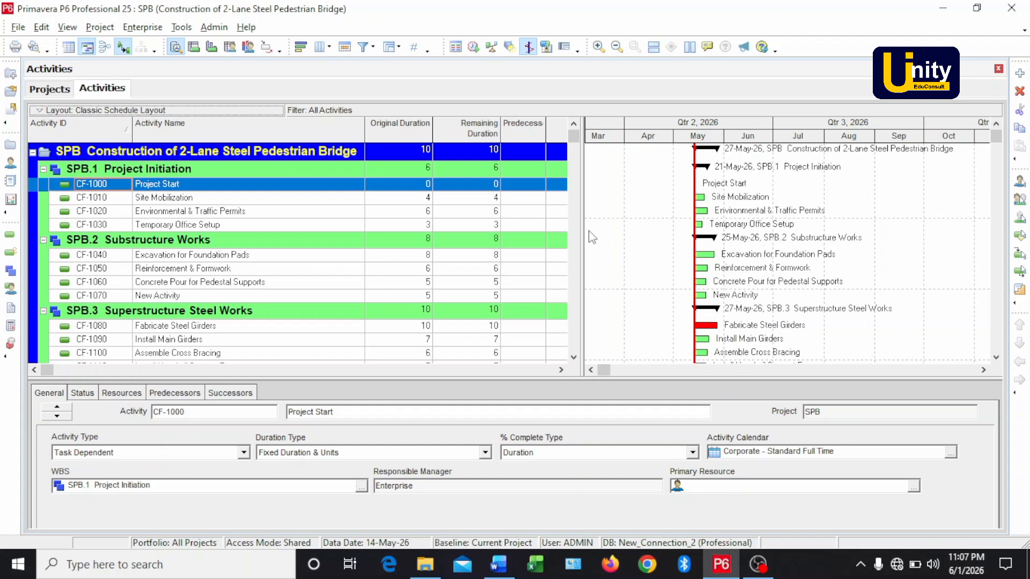
Widen the Predecessors column to show its full heading and adjust the divider between the activity table and Gantt chart.
{"action": "left_click_drag", "start_coordinate": [582, 222], "coordinate": [639, 218]}
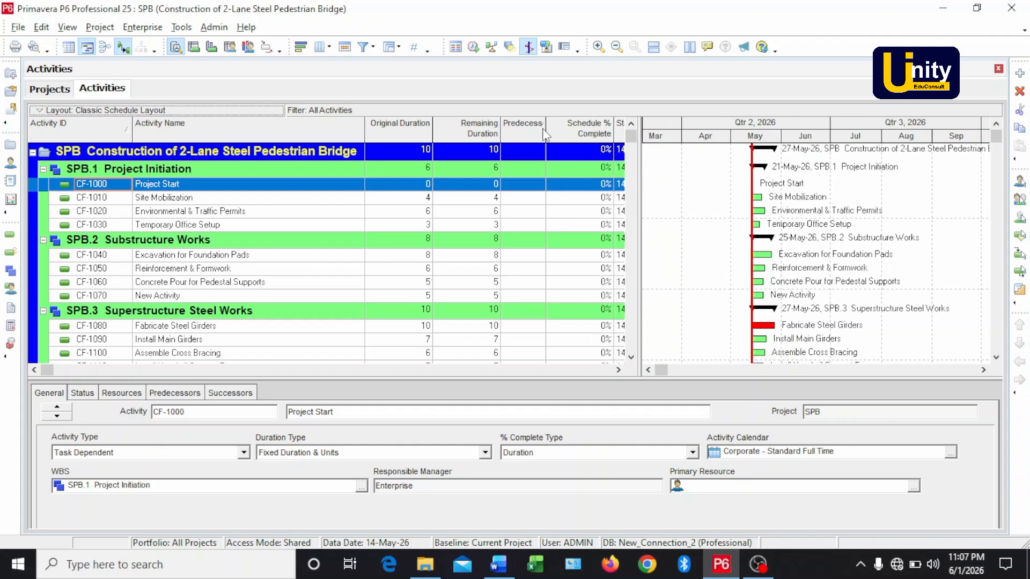
{"action": "left_click_drag", "start_coordinate": [545, 132], "coordinate": [574, 138]}
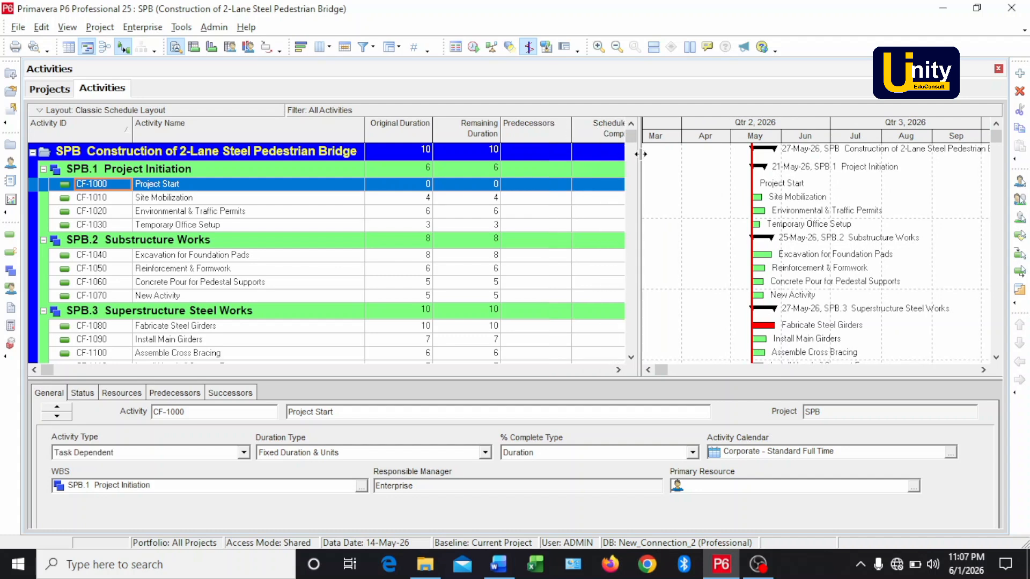
{"action": "left_click_drag", "start_coordinate": [640, 153], "coordinate": [612, 155]}
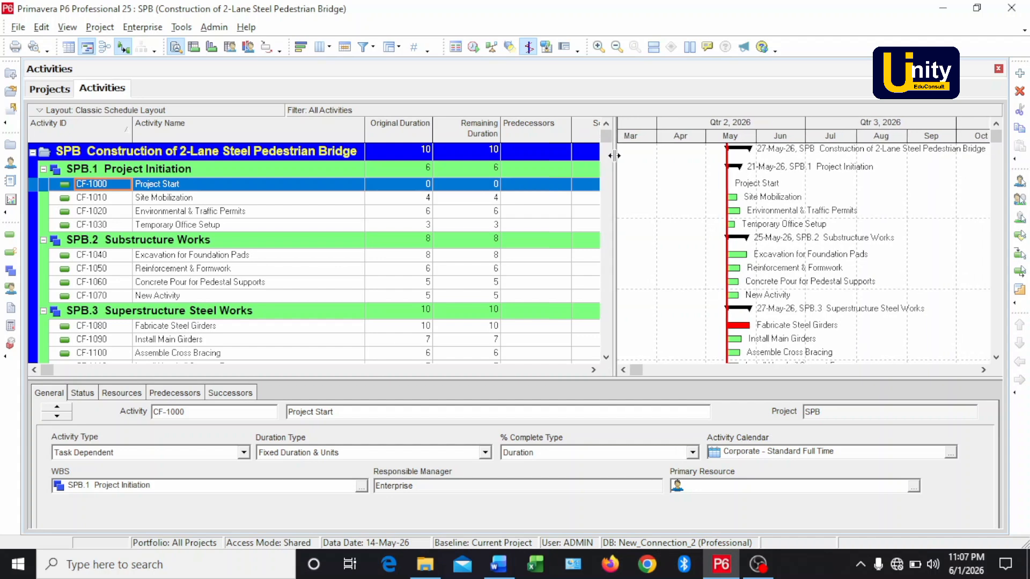
Review the activity dependencies and relationships table in the PRIMAVERA P6 SPECIAL Word document, and return to Primavera P6.
{"action": "left_click", "coordinate": [499, 564]}
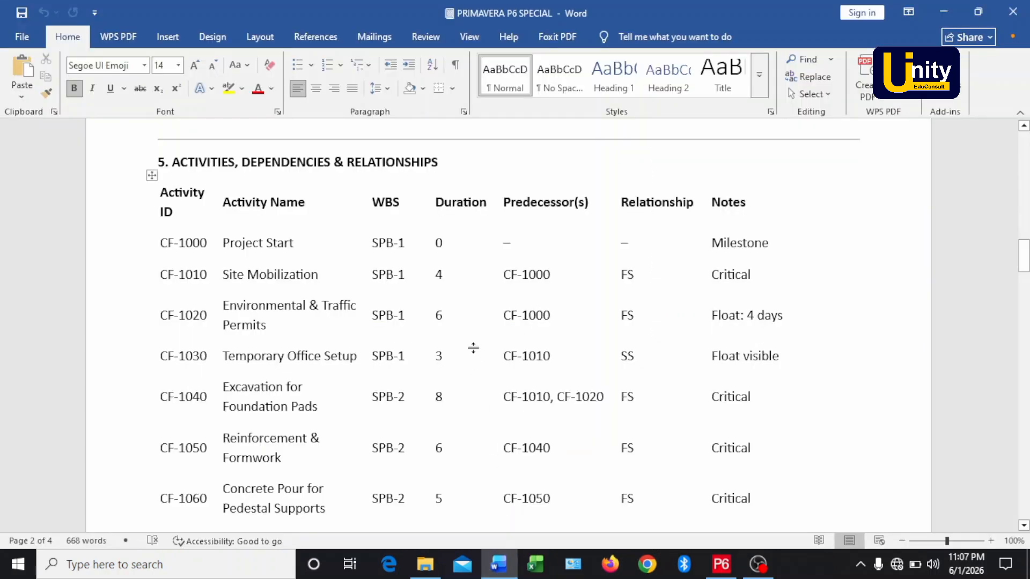
{"action": "scroll", "coordinate": [481, 307], "scroll_direction": "down", "scroll_amount": 1}
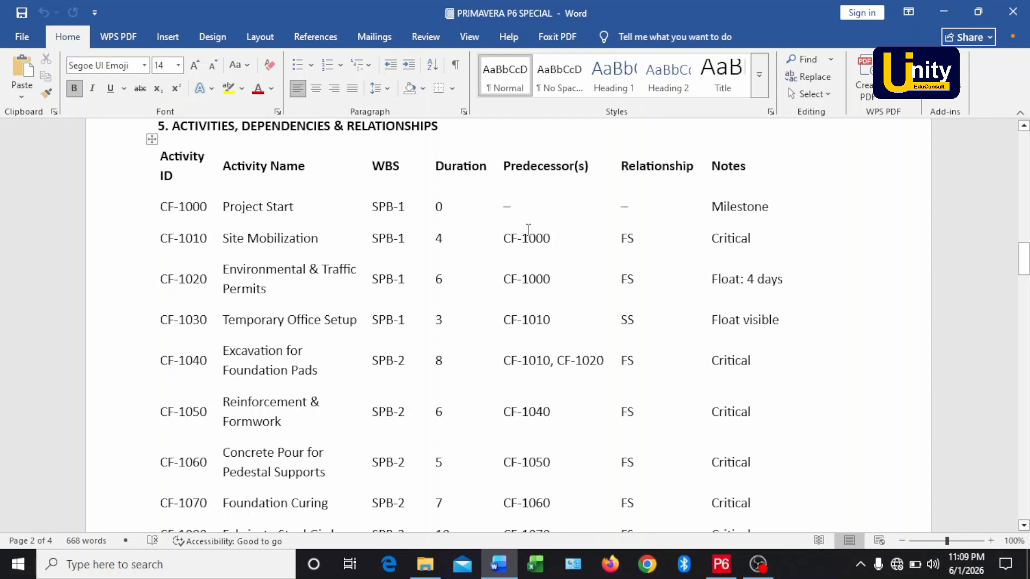
{"action": "left_click", "coordinate": [720, 564]}
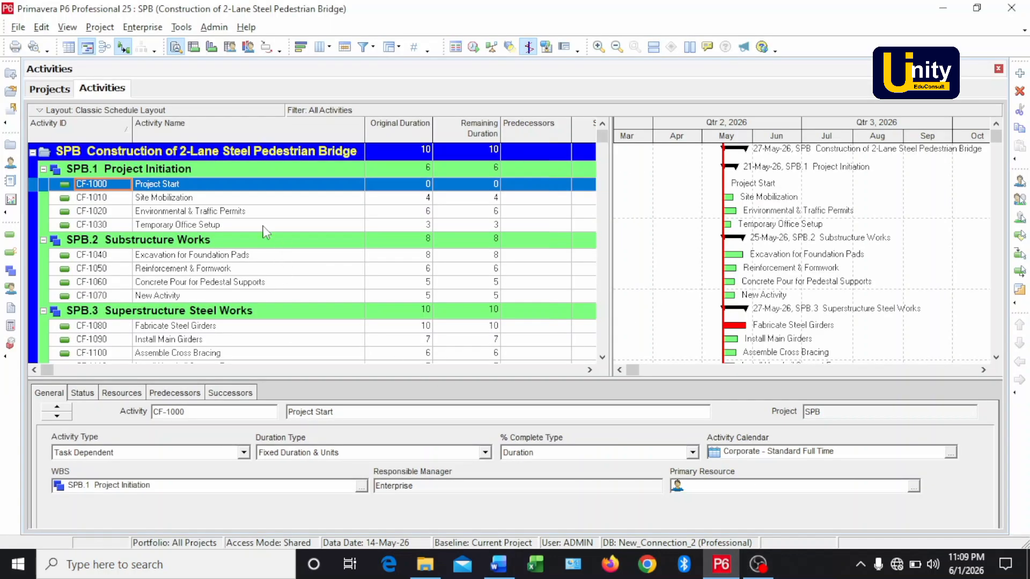
Show the predecessor details of activity CF-1010 Site Mobilization and enlarge the details area.
{"action": "left_click", "coordinate": [244, 198]}
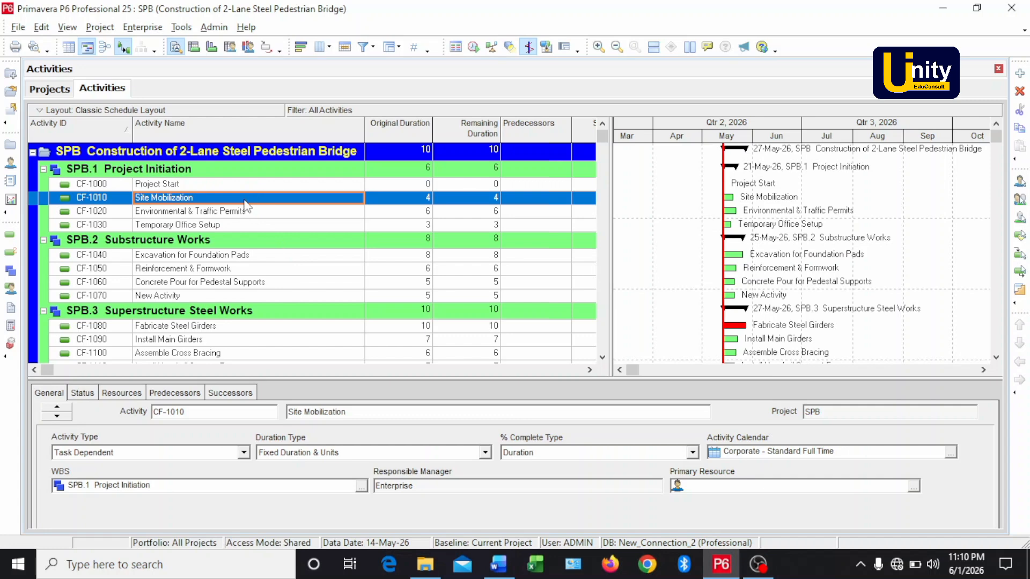
{"action": "left_click", "coordinate": [180, 394]}
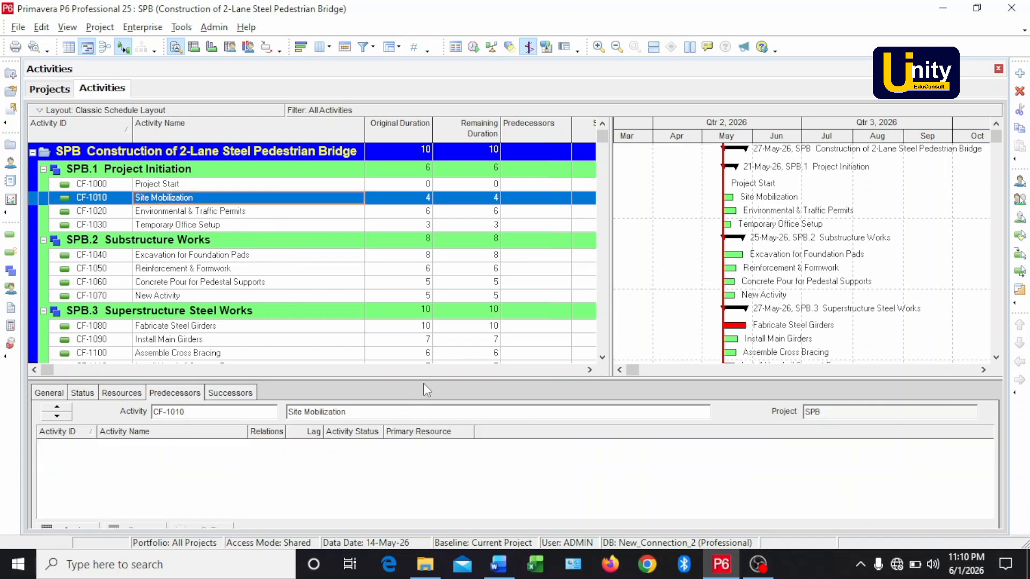
{"action": "left_click_drag", "start_coordinate": [427, 380], "coordinate": [422, 326]}
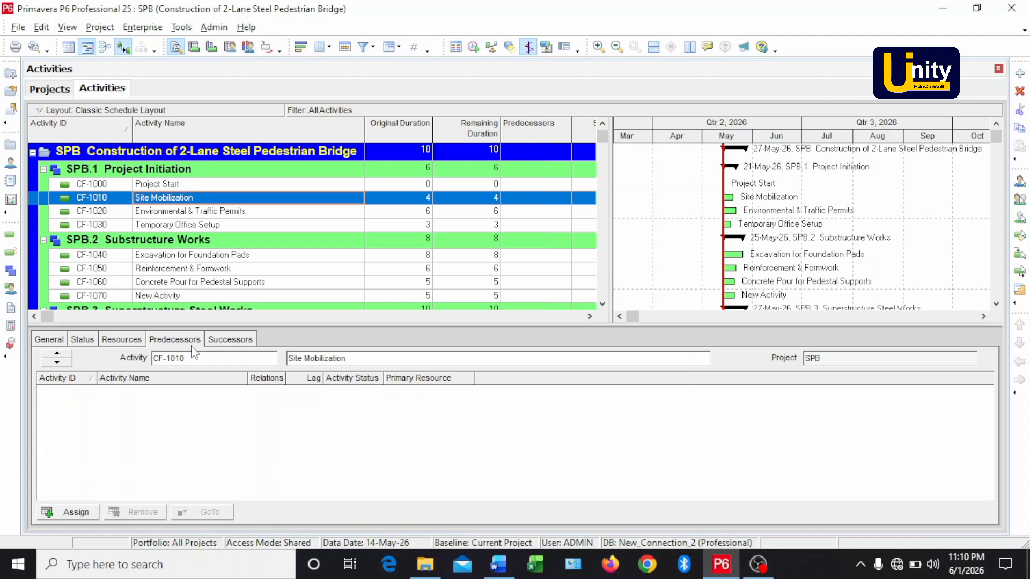
Assign CF-1000 Project Start as the predecessor of Site Mobilization, enlarging the assignment window and moving it clear of the table.
{"action": "left_click", "coordinate": [76, 513]}
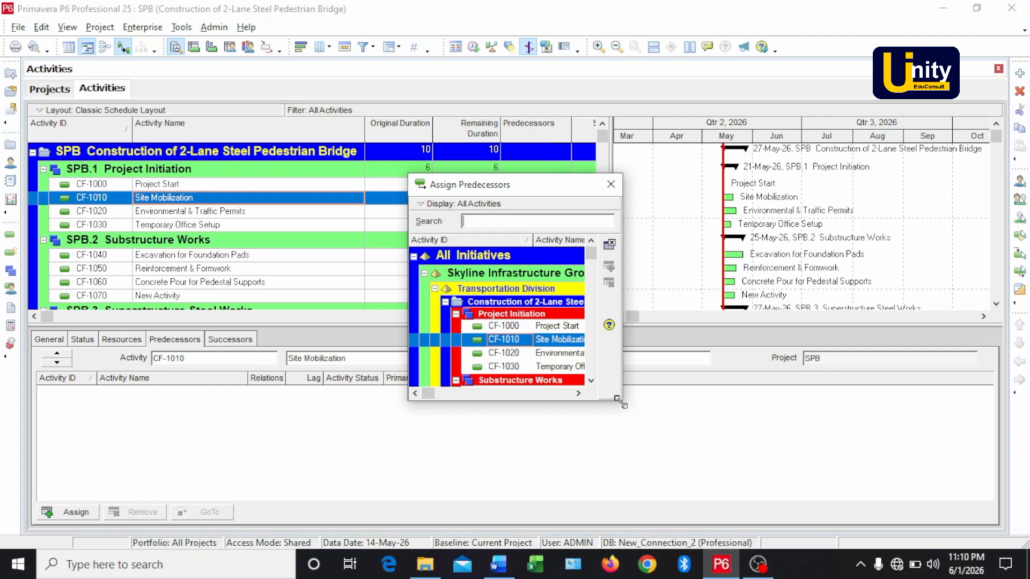
{"action": "left_click_drag", "start_coordinate": [622, 399], "coordinate": [758, 515]}
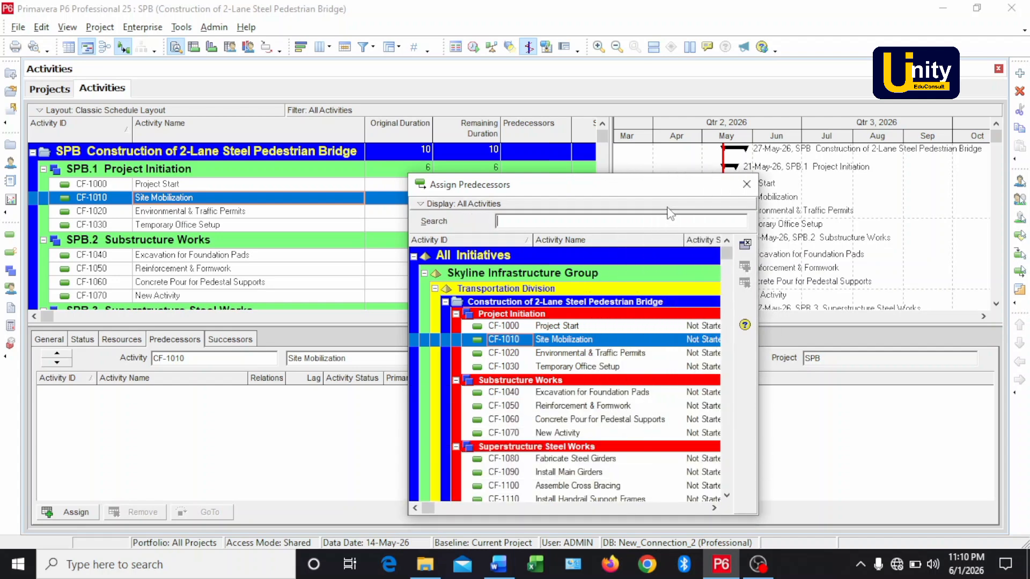
{"action": "left_click_drag", "start_coordinate": [654, 188], "coordinate": [860, 116]}
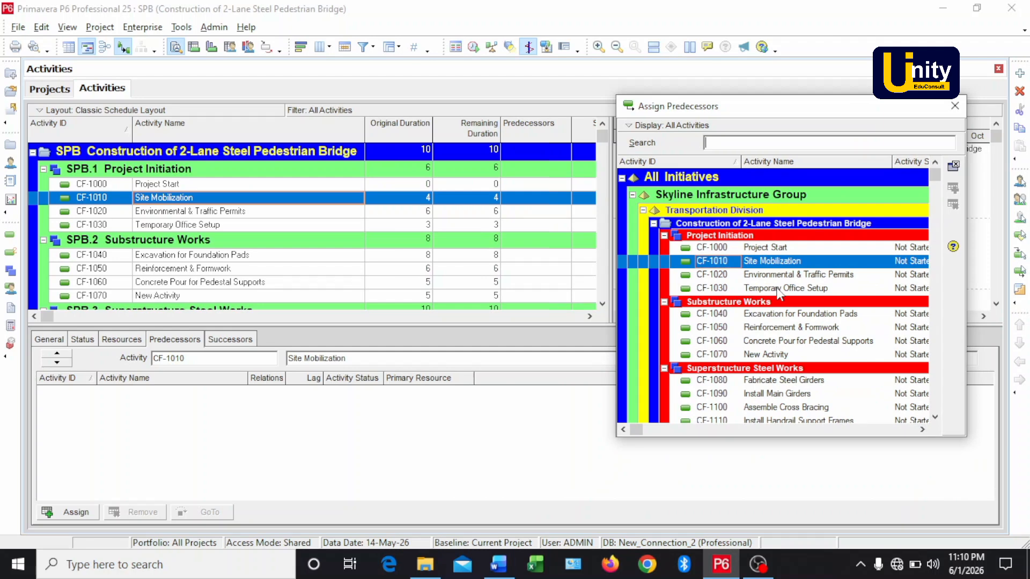
{"action": "left_click", "coordinate": [783, 249]}
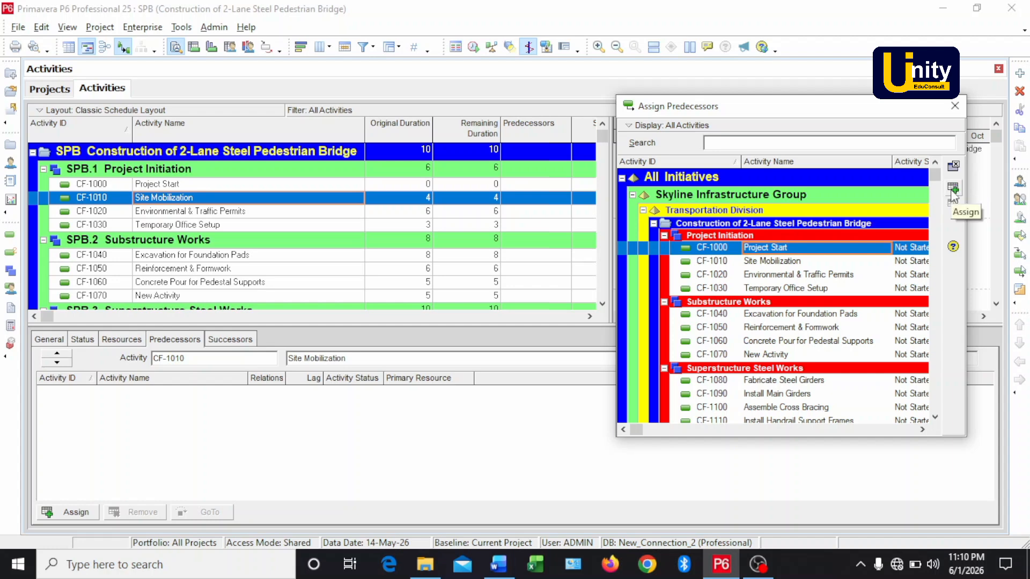
{"action": "left_click", "coordinate": [852, 252]}
{"action": "double_click", "coordinate": [852, 252]}
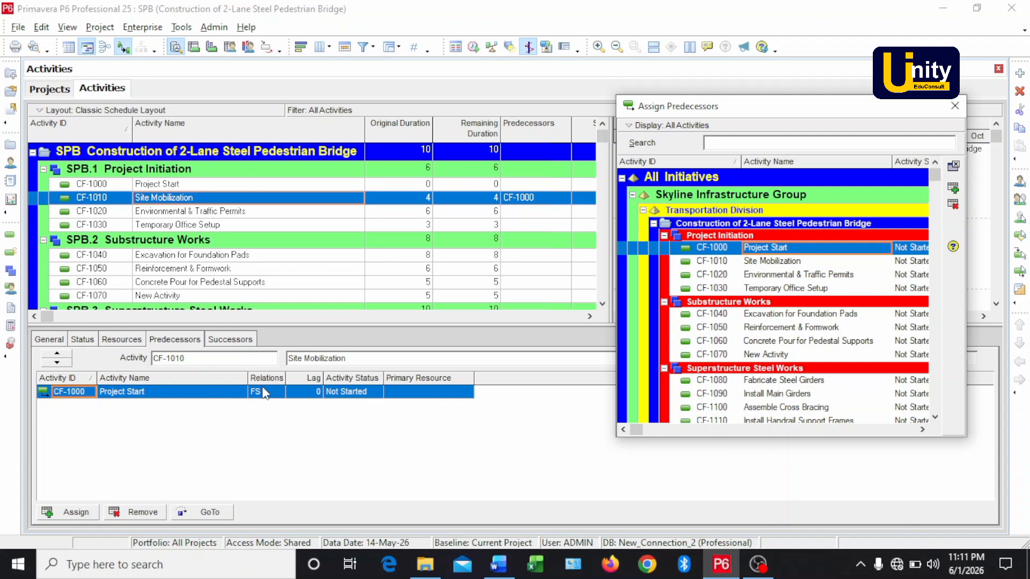
Check the relationships table in the PRIMAVERA P6 SPECIAL Word document, and assign CF-1000 Project Start as predecessor of CF-1020 Environmental & Traffic Permits in Primavera P6.
{"action": "left_click", "coordinate": [500, 569]}
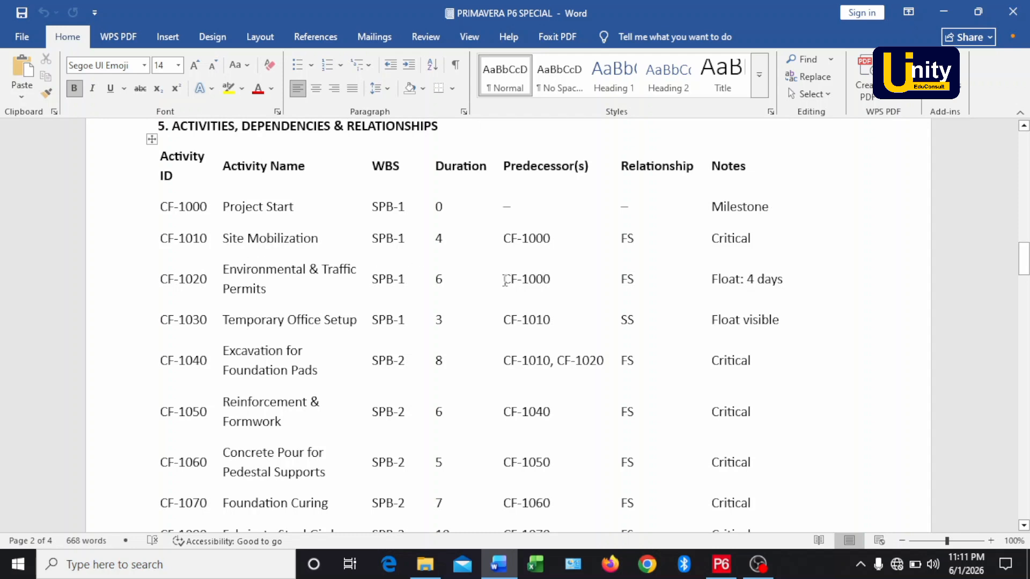
{"action": "left_click", "coordinate": [718, 569]}
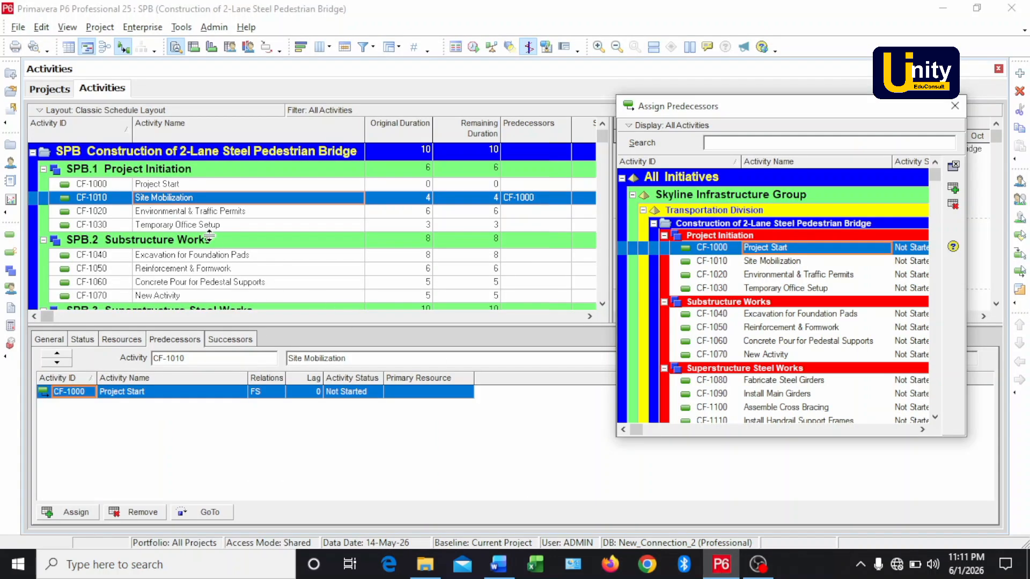
{"action": "left_click", "coordinate": [216, 212]}
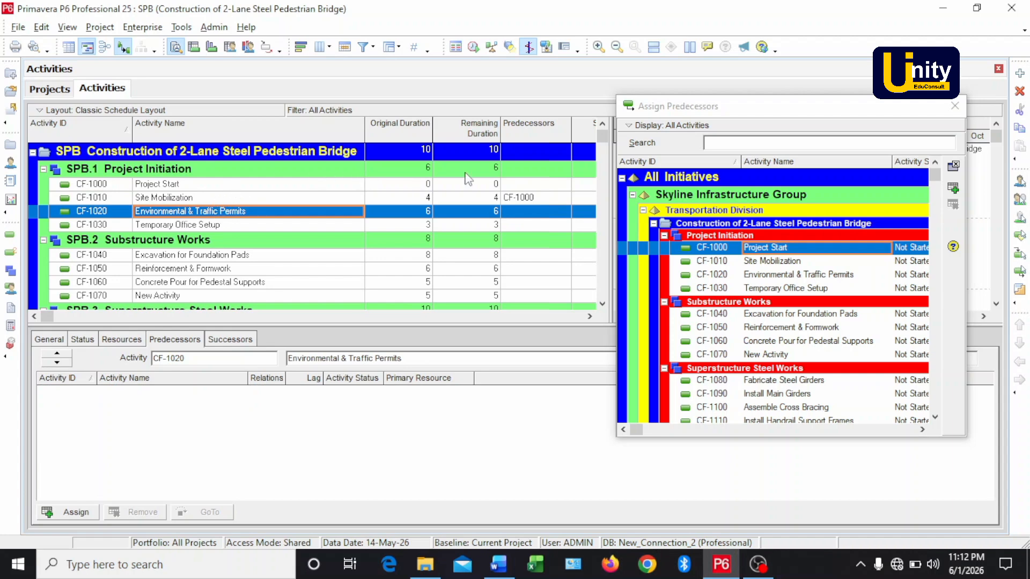
{"action": "left_click", "coordinate": [757, 250]}
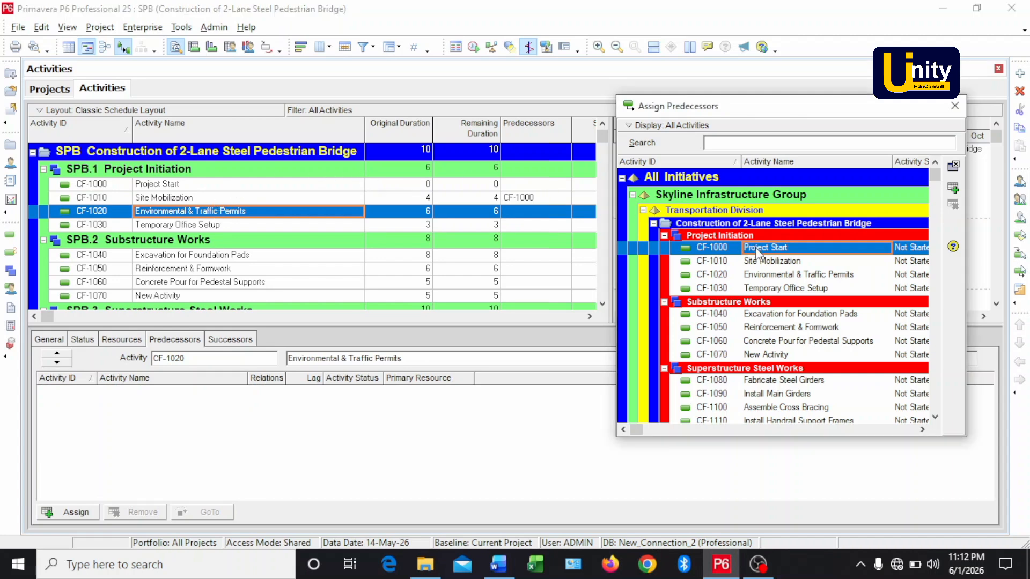
{"action": "left_click", "coordinate": [953, 190]}
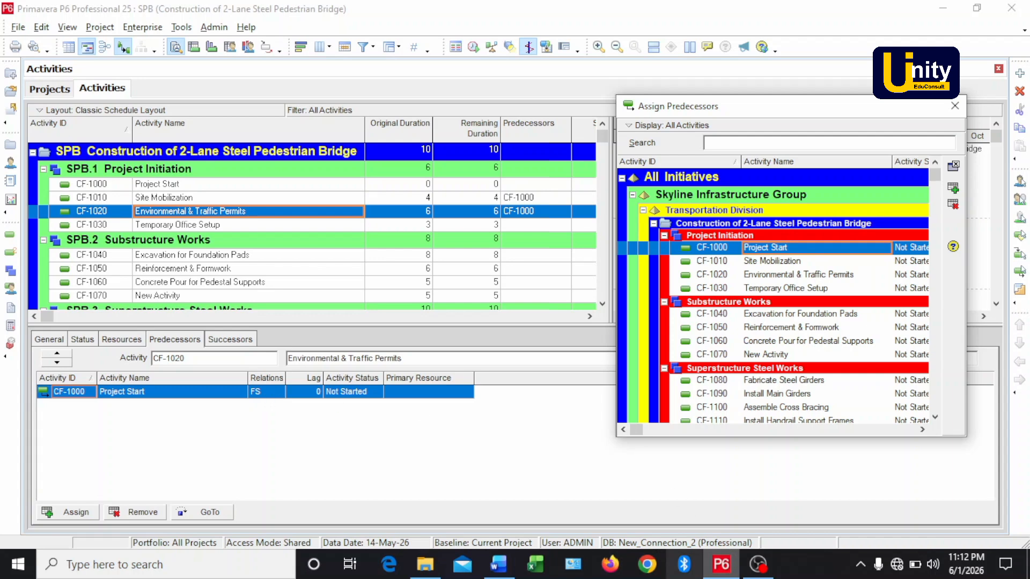
Consult the Word table, and in Primavera P6 assign CF-1010 Site Mobilization as predecessor of CF-1030 Temporary Office Setup with an SS relationship.
{"action": "left_click", "coordinate": [503, 572]}
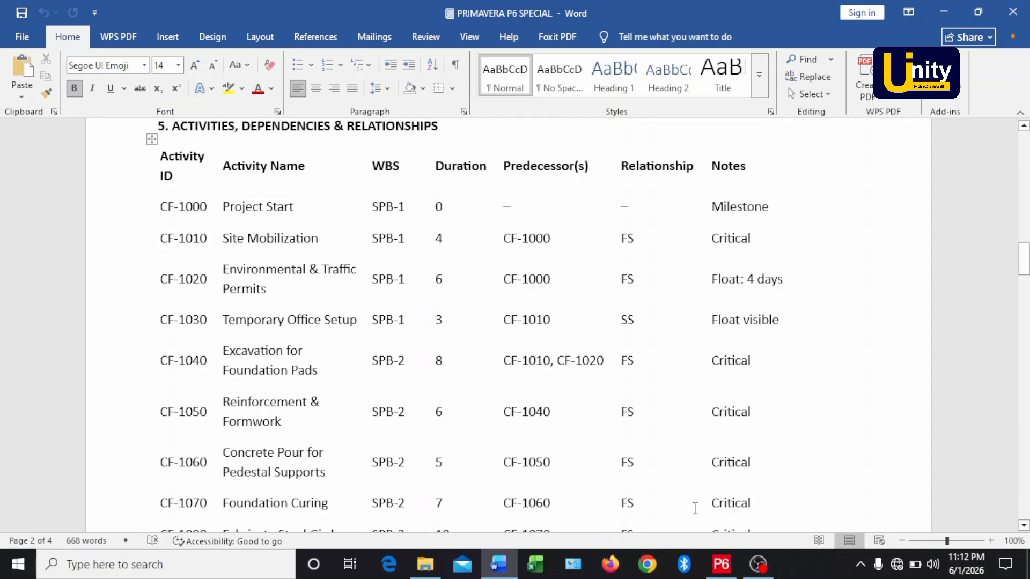
{"action": "left_click", "coordinate": [722, 564]}
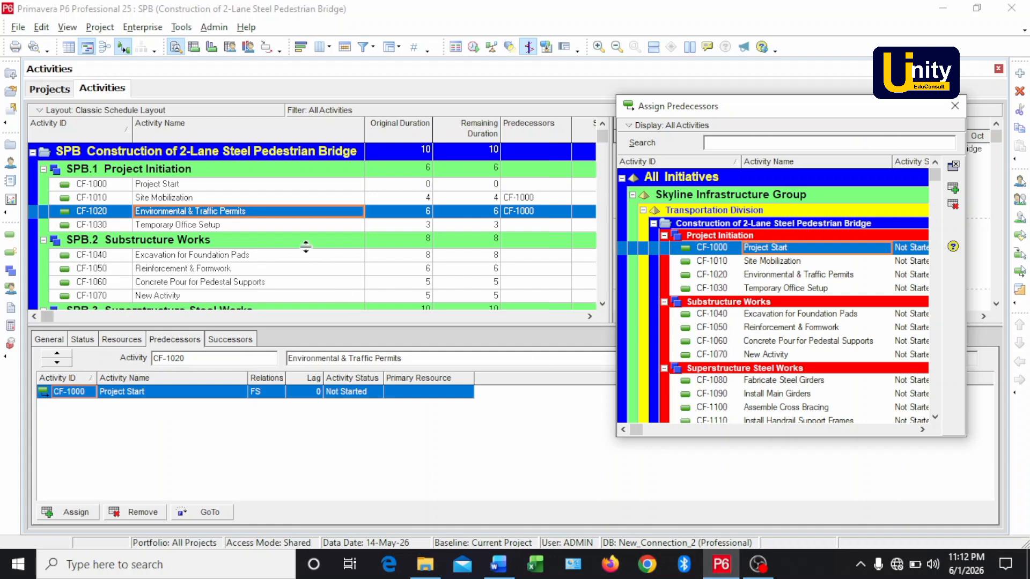
{"action": "left_click", "coordinate": [302, 225]}
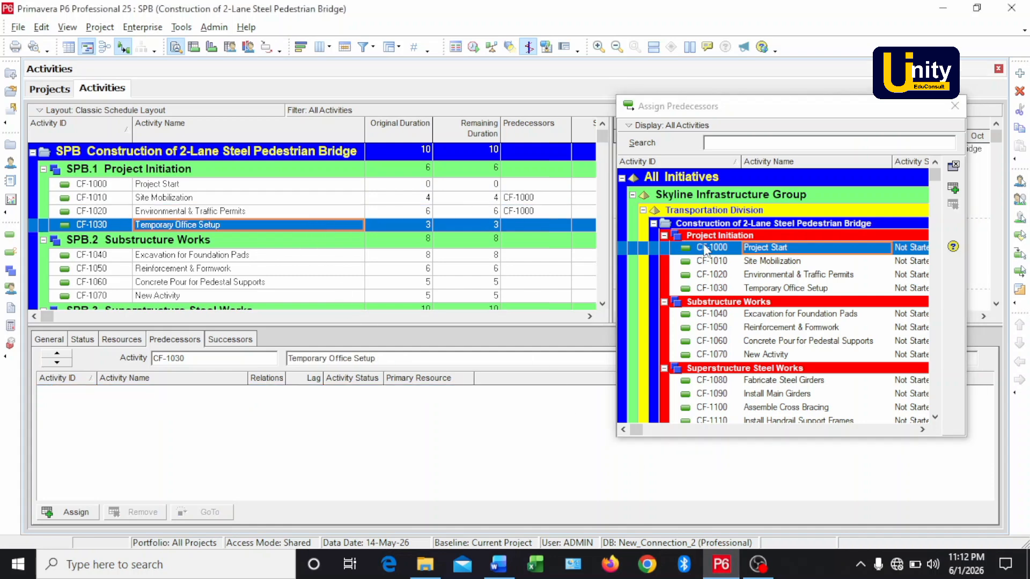
{"action": "left_click", "coordinate": [751, 261]}
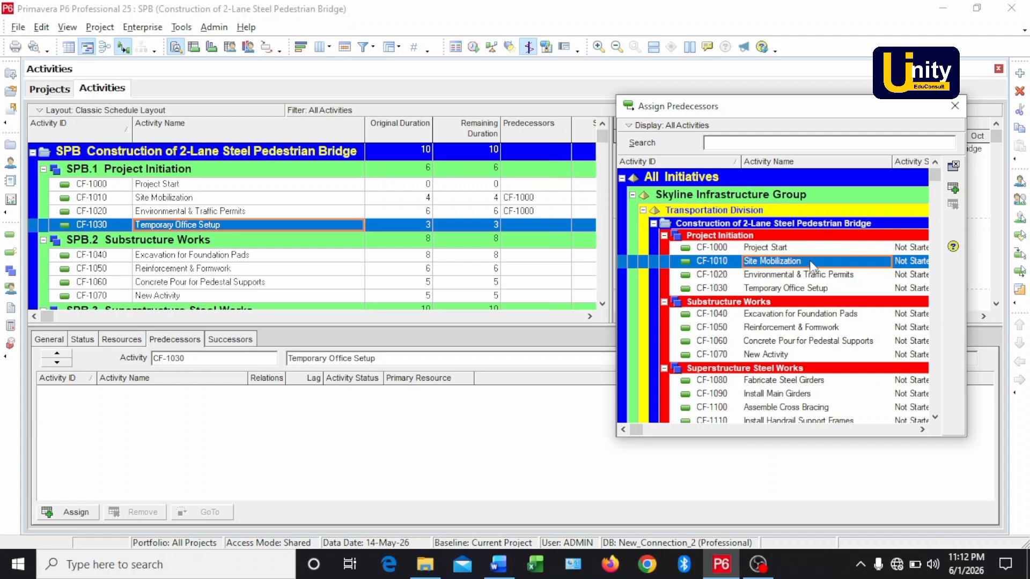
{"action": "left_click", "coordinate": [954, 188]}
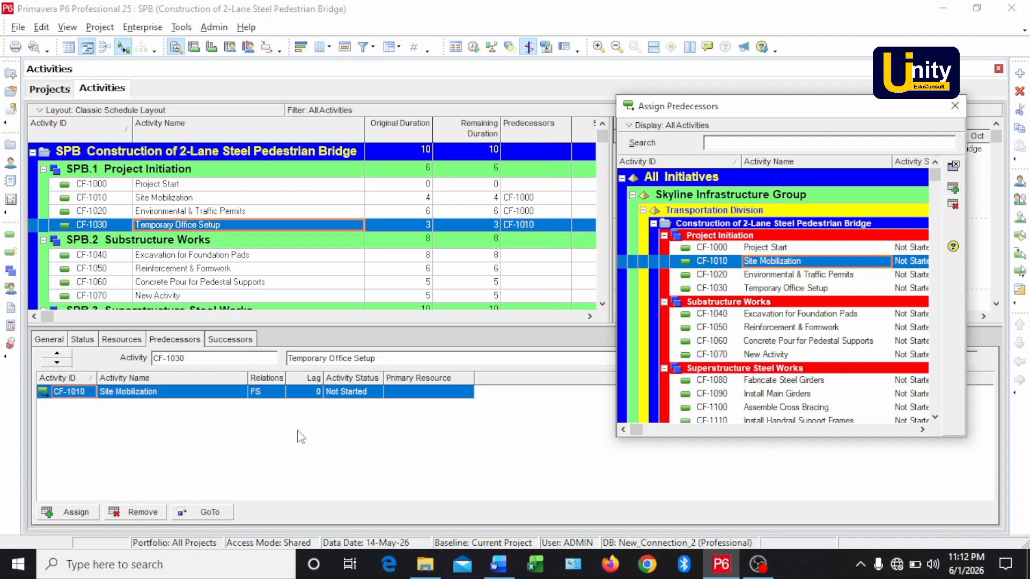
{"action": "left_click", "coordinate": [273, 392]}
{"action": "left_click", "coordinate": [275, 395]}
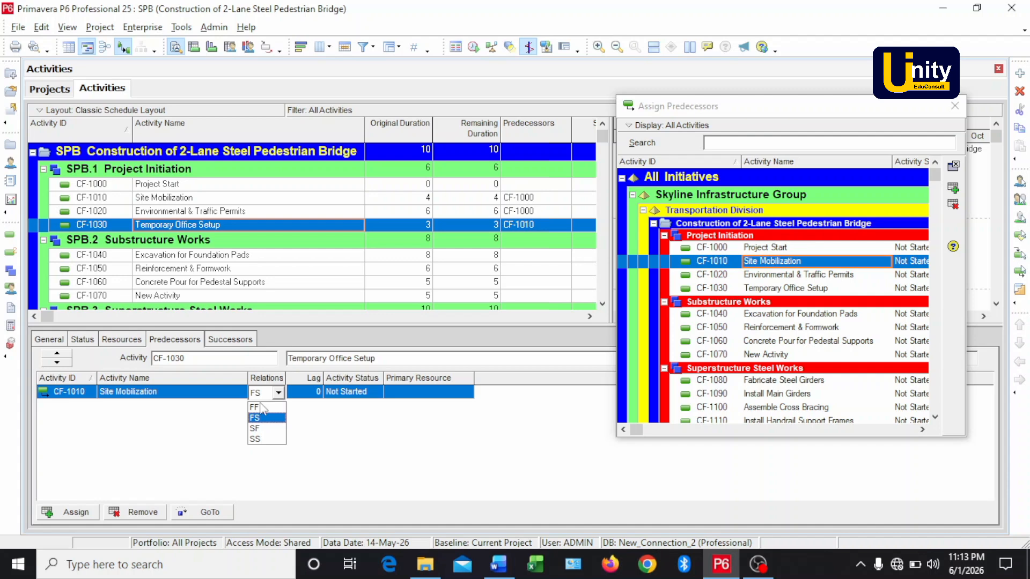
{"action": "left_click", "coordinate": [259, 439]}
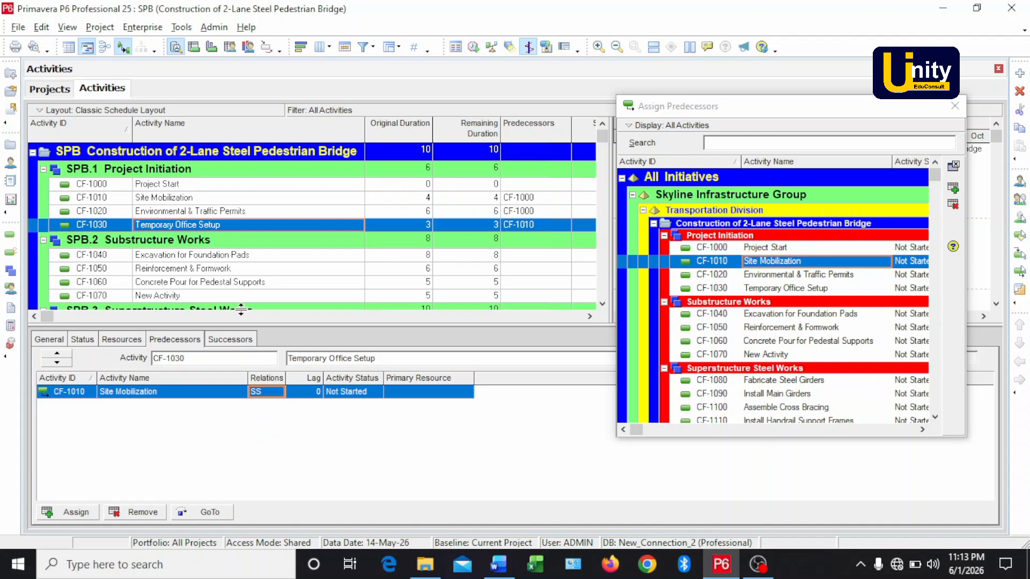
Consult the Word table, and in Primavera P6 assign CF-1010 Site Mobilization and CF-1020 Environmental & Traffic Permits as predecessors of CF-1040 Excavation for Foundation Pads.
{"action": "scroll", "coordinate": [224, 251], "scroll_direction": "down", "scroll_amount": 1}
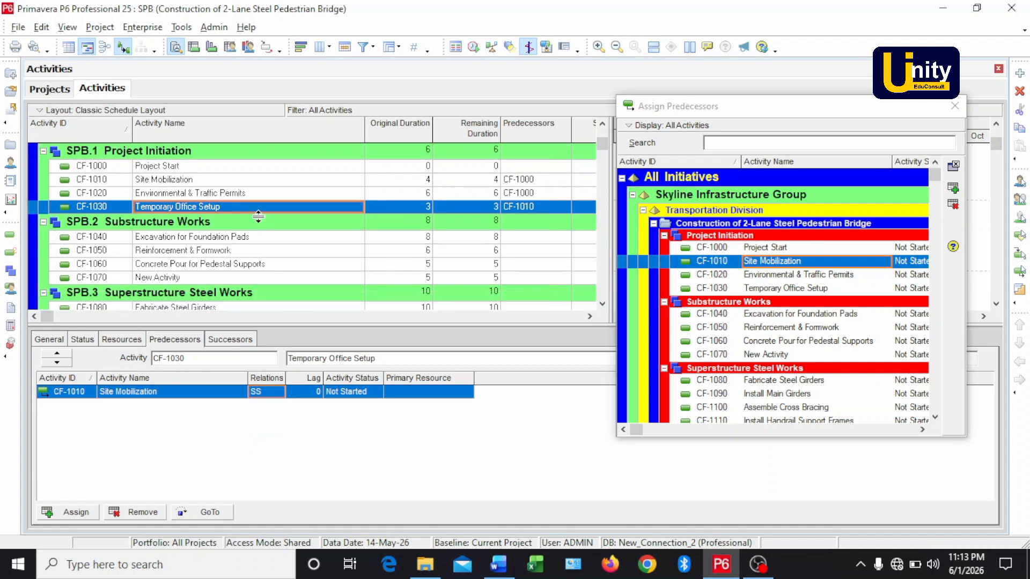
{"action": "left_click", "coordinate": [510, 565]}
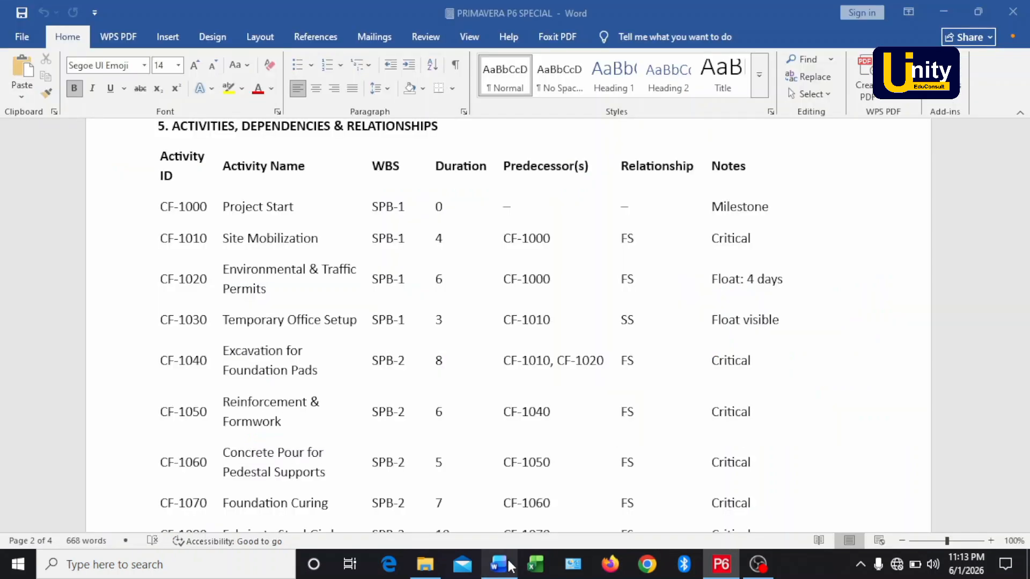
{"action": "scroll", "coordinate": [469, 279], "scroll_direction": "down", "scroll_amount": 1}
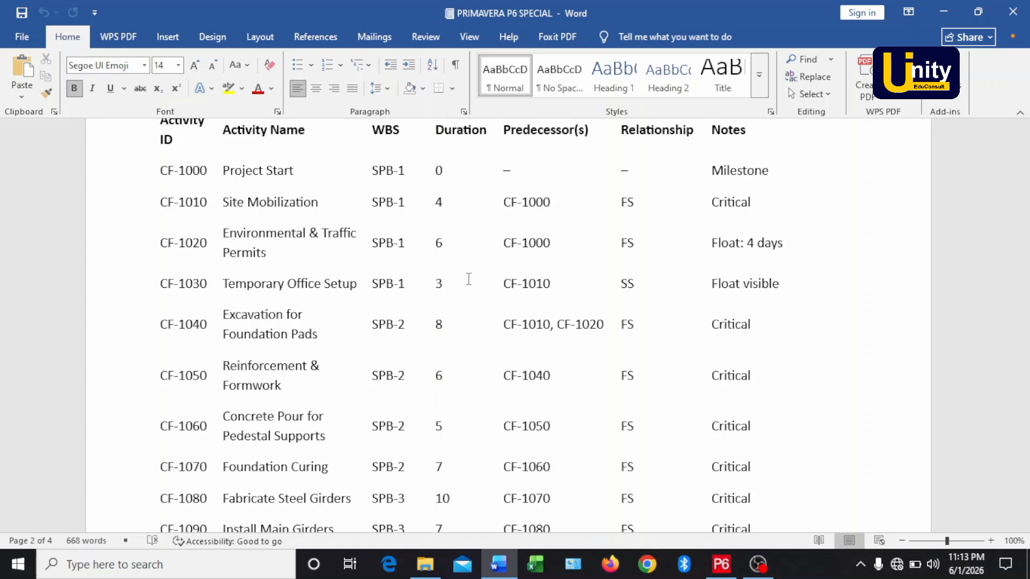
{"action": "left_click", "coordinate": [722, 565]}
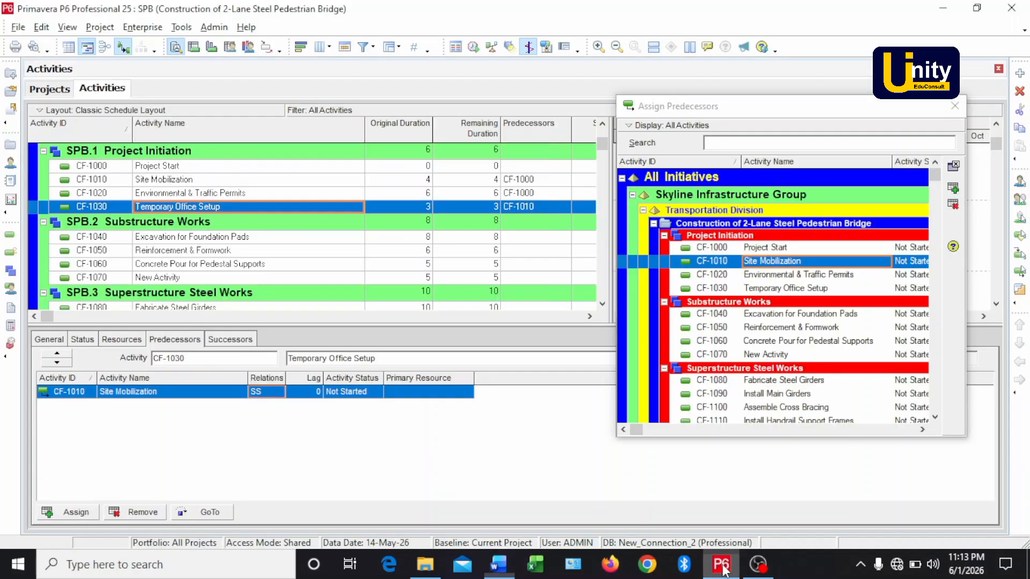
{"action": "left_click", "coordinate": [222, 239]}
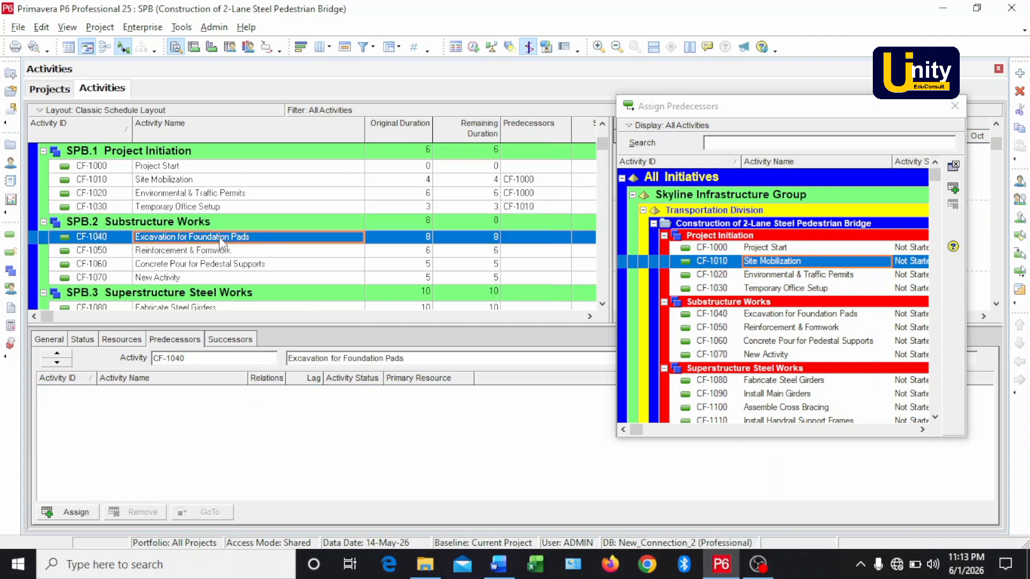
{"action": "left_click", "coordinate": [804, 263]}
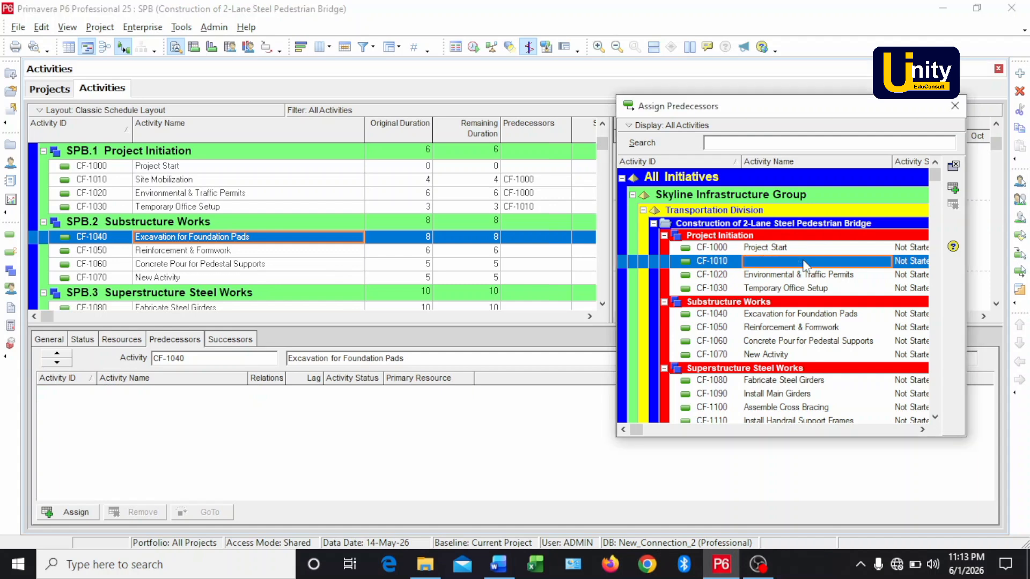
{"action": "double_click", "coordinate": [804, 263]}
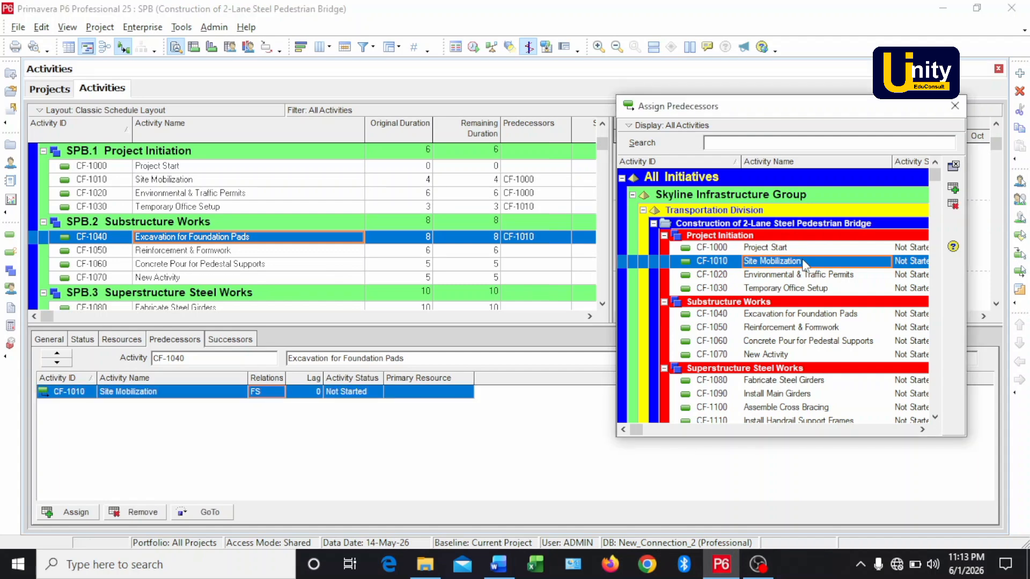
{"action": "left_click", "coordinate": [800, 275]}
{"action": "double_click", "coordinate": [800, 275]}
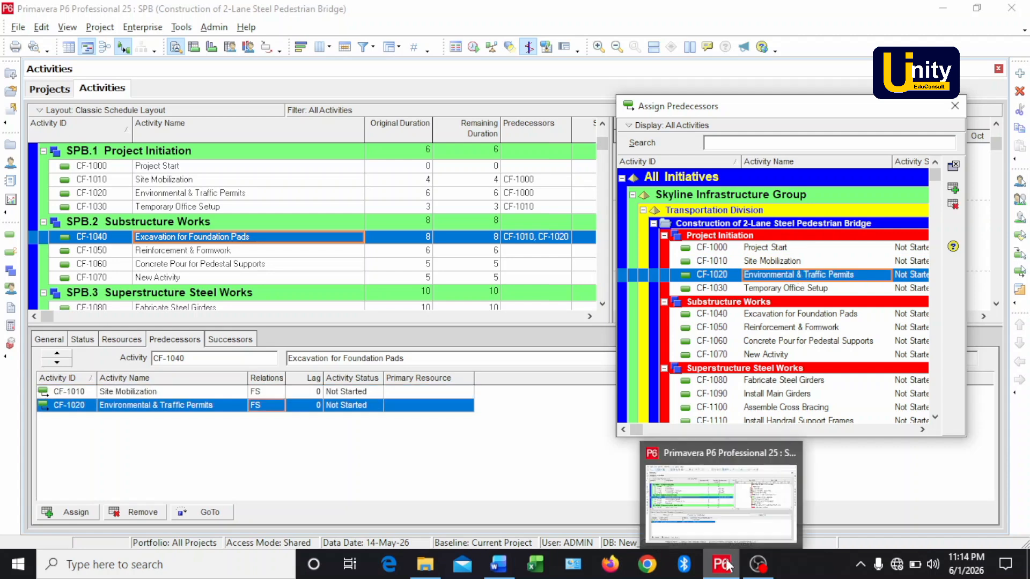
Consult the Word table, and in Primavera P6 assign CF-1040 Excavation for Foundation Pads as predecessor of CF-1050 Reinforcement & Formwork.
{"action": "left_click", "coordinate": [499, 569]}
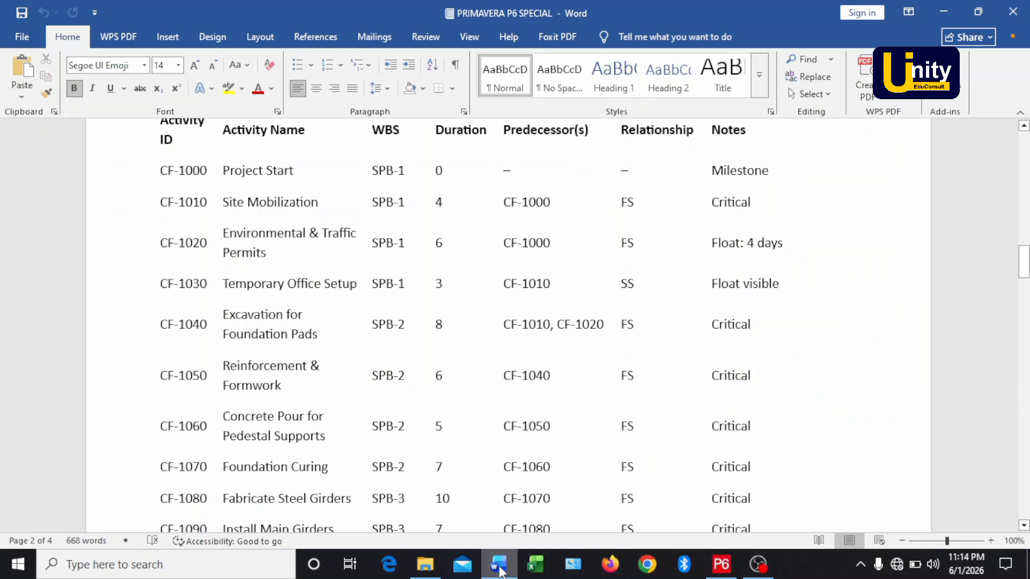
{"action": "scroll", "coordinate": [471, 344], "scroll_direction": "down", "scroll_amount": 1}
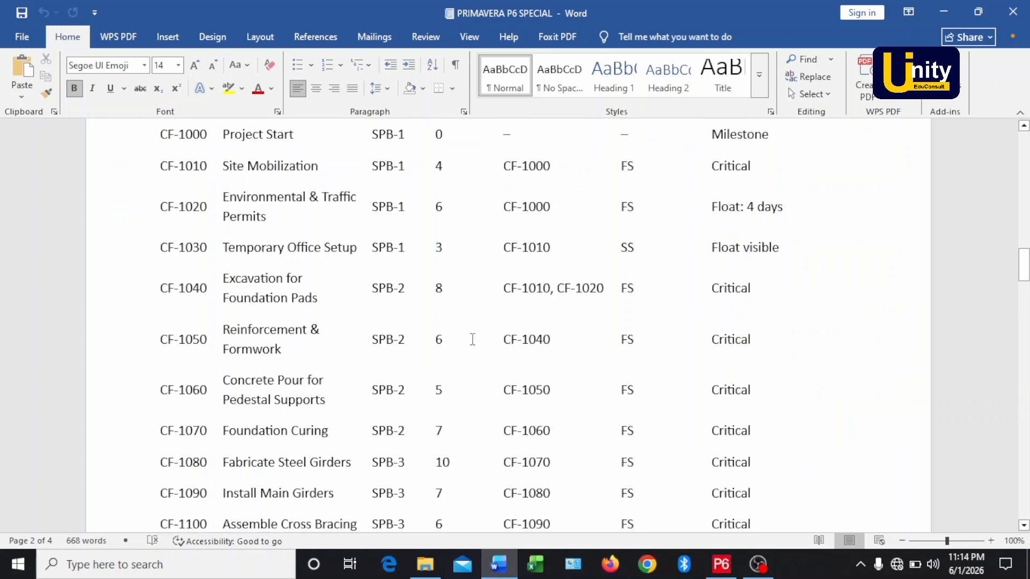
{"action": "scroll", "coordinate": [471, 336], "scroll_direction": "down", "scroll_amount": 1}
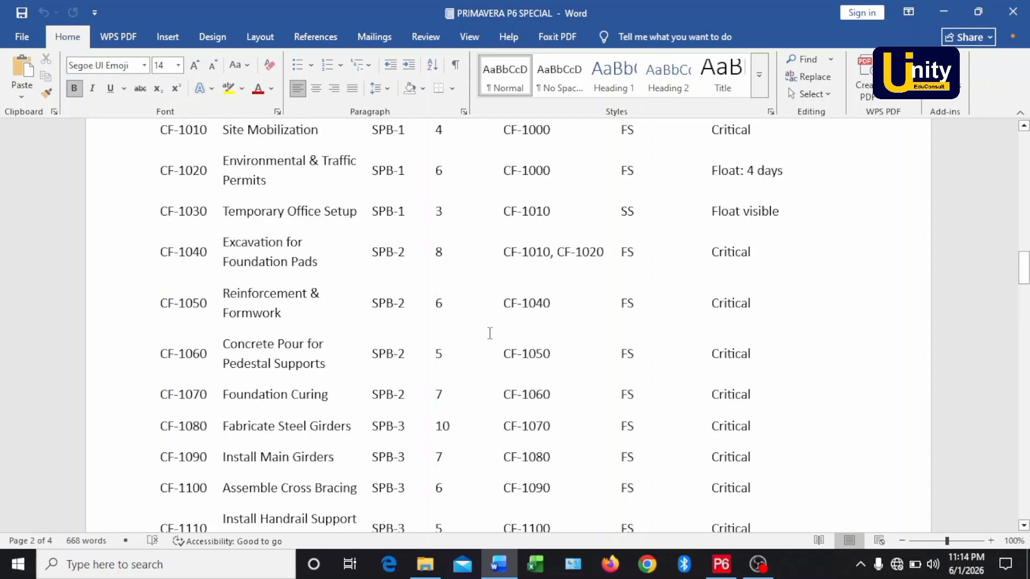
{"action": "left_click", "coordinate": [721, 564]}
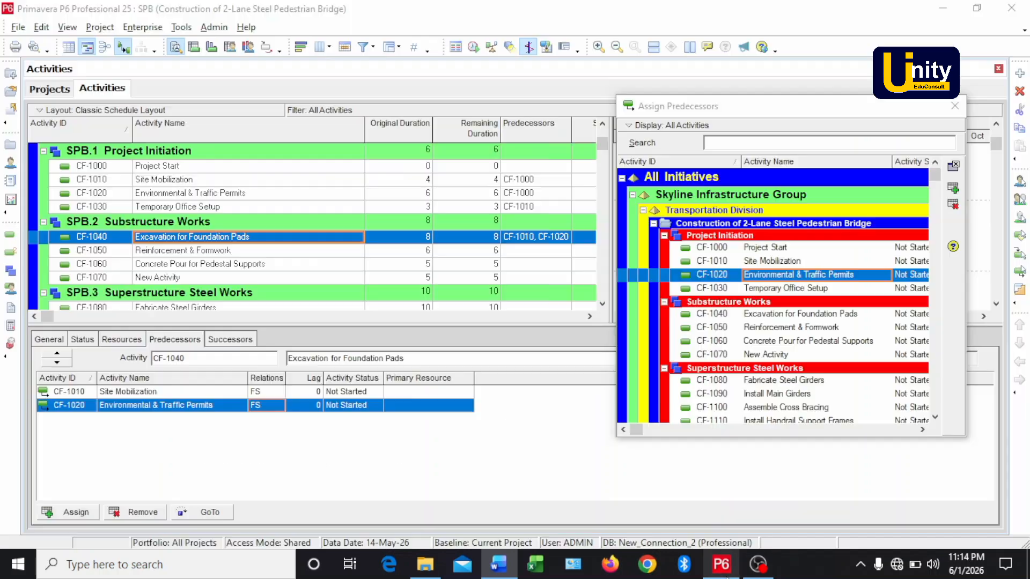
{"action": "left_click", "coordinate": [148, 251]}
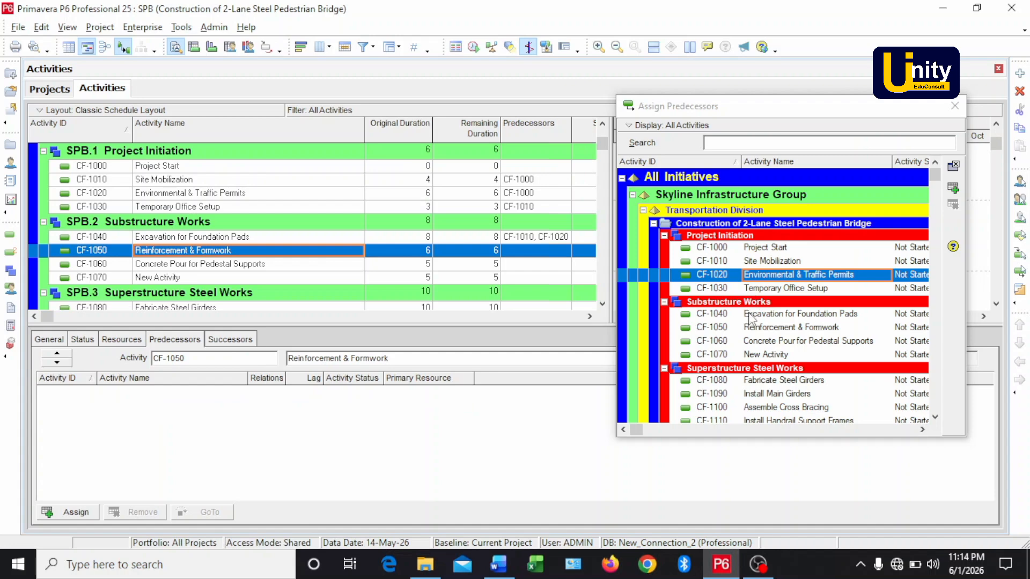
{"action": "double_click", "coordinate": [750, 315]}
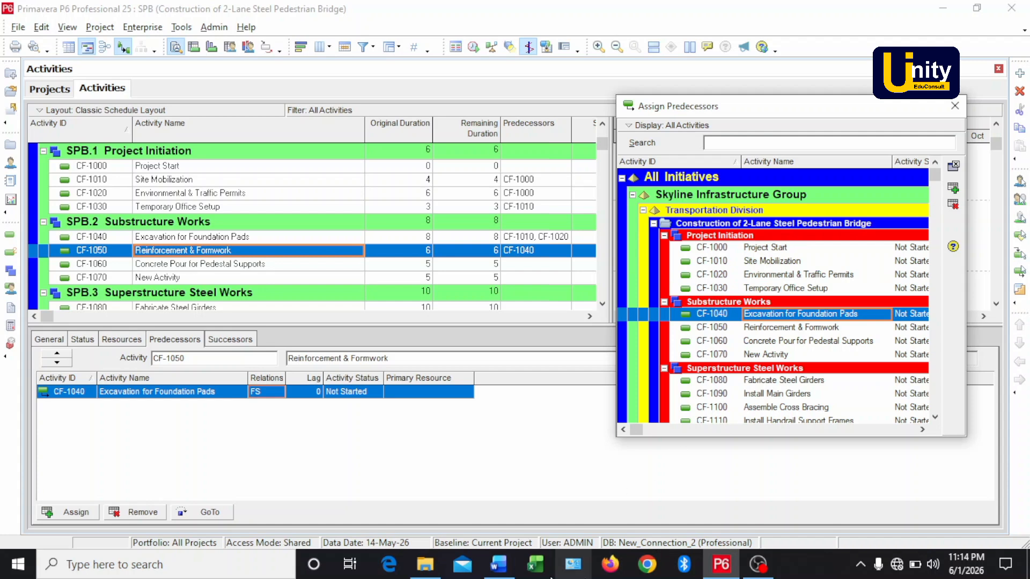
Consult the Word table, and in Primavera P6 assign CF-1050 Reinforcement & Formwork as predecessor of CF-1060 Concrete Pour for Pedestal Supports.
{"action": "left_click", "coordinate": [495, 571]}
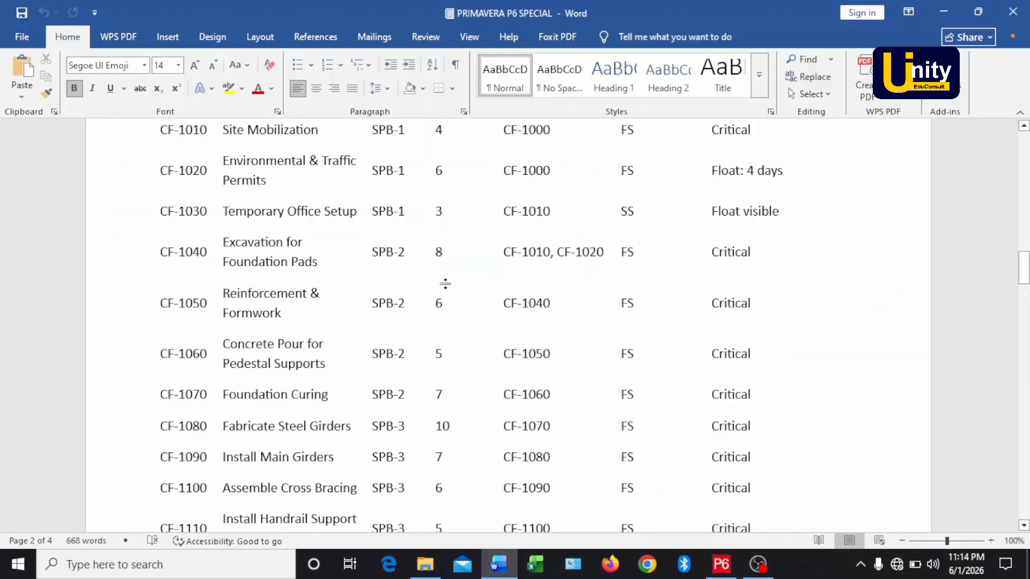
{"action": "scroll", "coordinate": [445, 283], "scroll_direction": "down", "scroll_amount": 3}
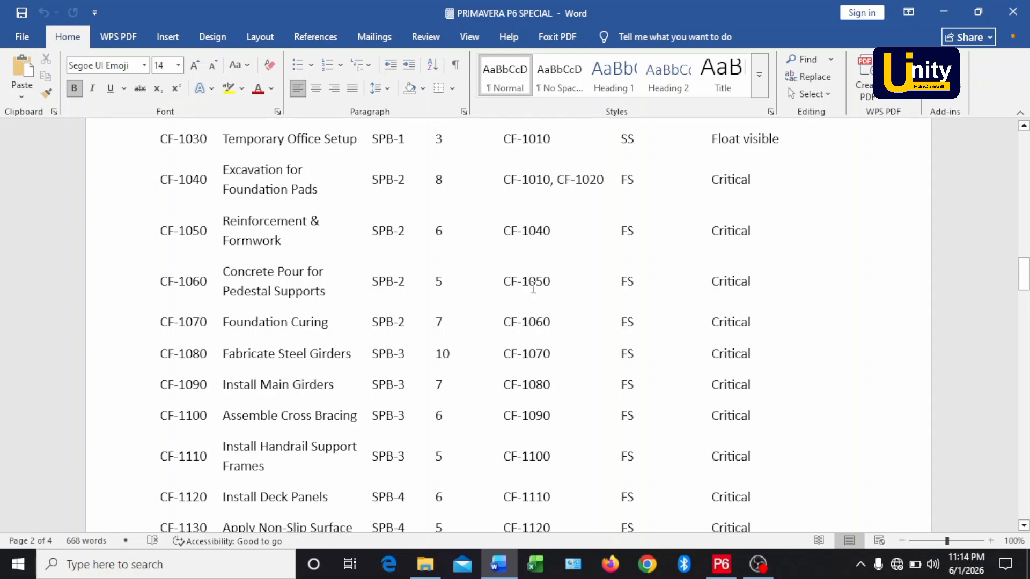
{"action": "left_click", "coordinate": [721, 573]}
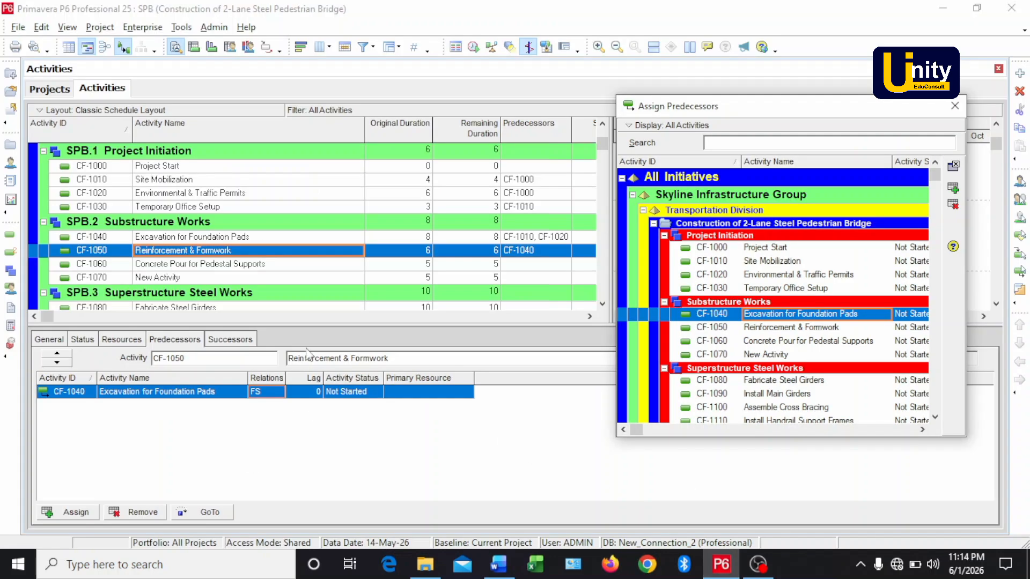
{"action": "left_click", "coordinate": [244, 264]}
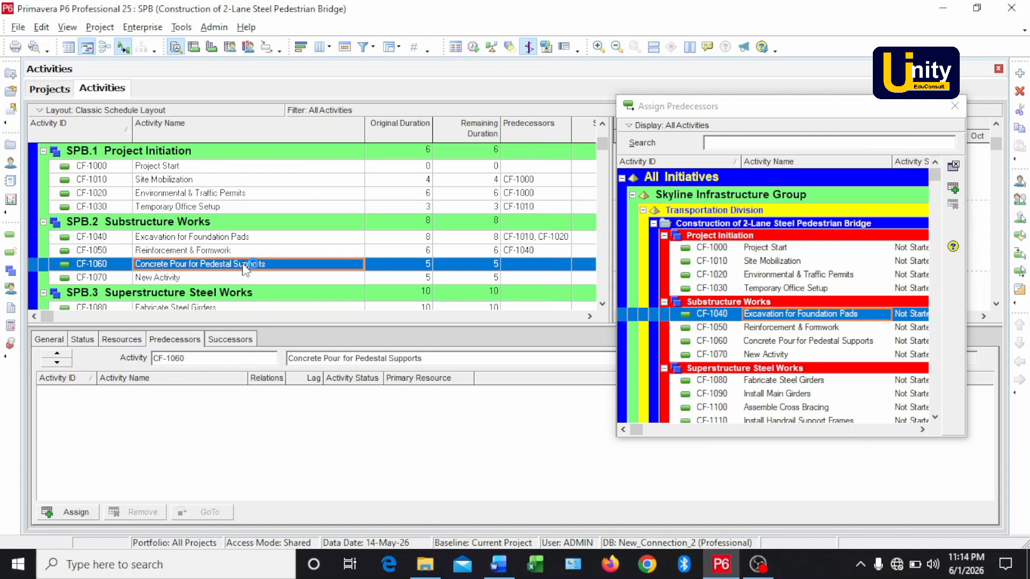
{"action": "left_click", "coordinate": [756, 329]}
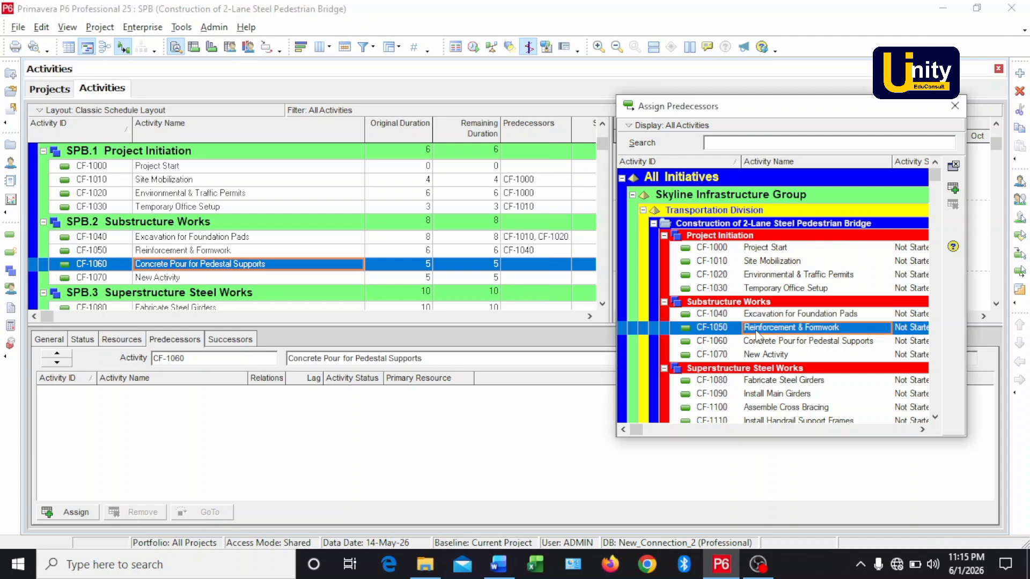
{"action": "double_click", "coordinate": [770, 330]}
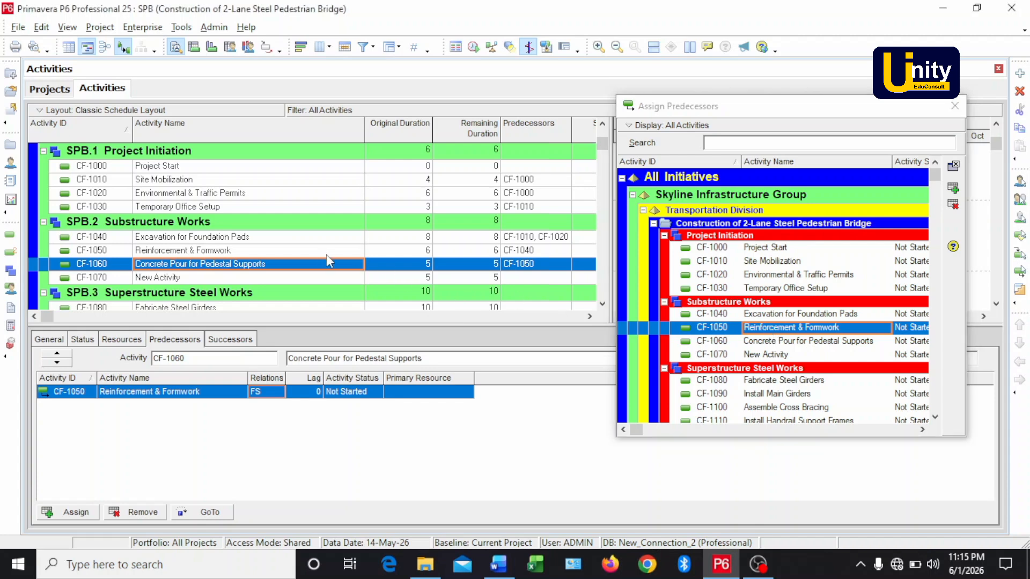
Look up CF-1070 in the Word table, and rename that activity as Foundation Curing in Primavera P6.
{"action": "scroll", "coordinate": [326, 254], "scroll_direction": "down", "scroll_amount": 1}
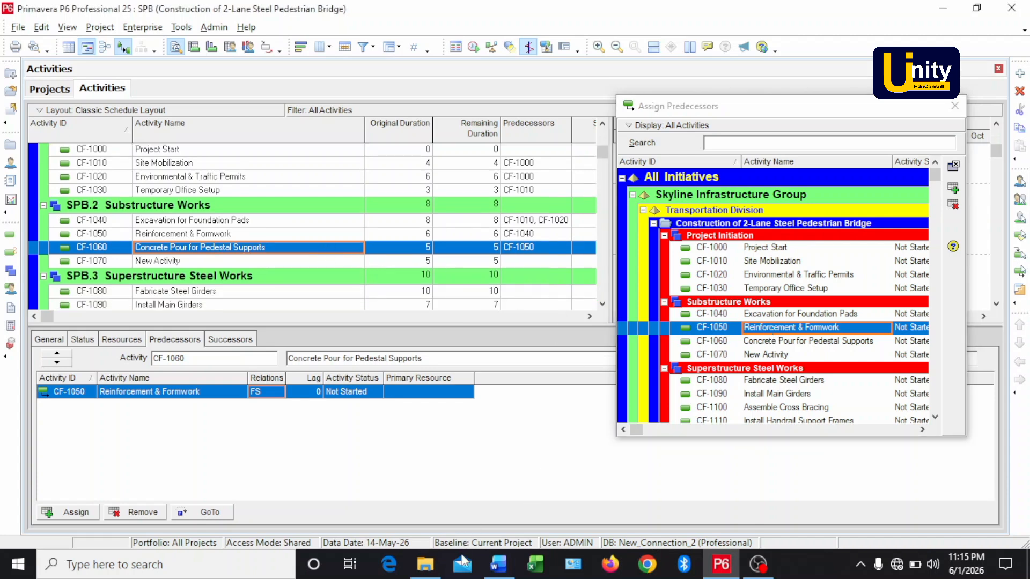
{"action": "left_click", "coordinate": [498, 564]}
{"action": "left_click", "coordinate": [360, 285]}
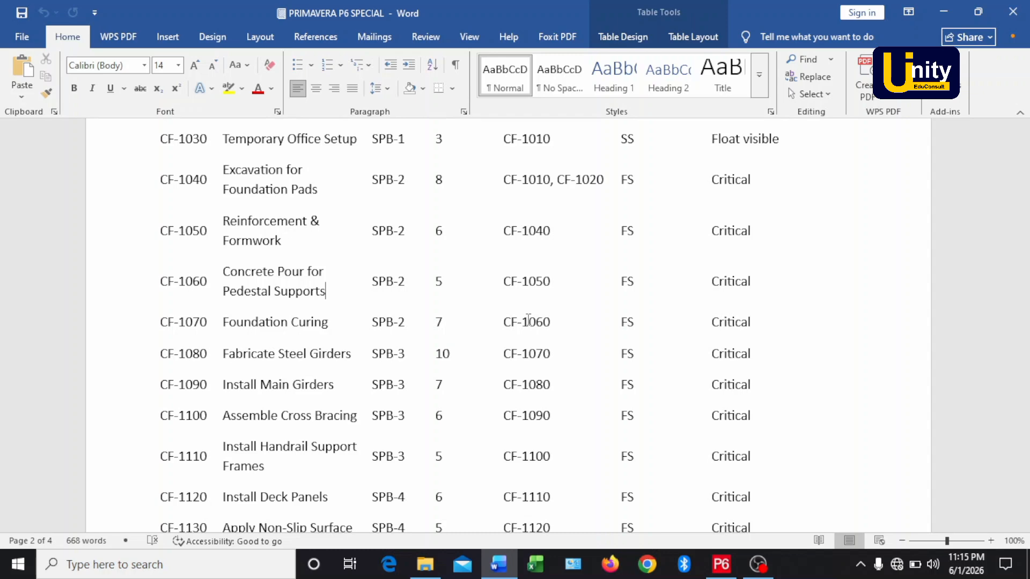
{"action": "key", "text": "alt+Tab"}
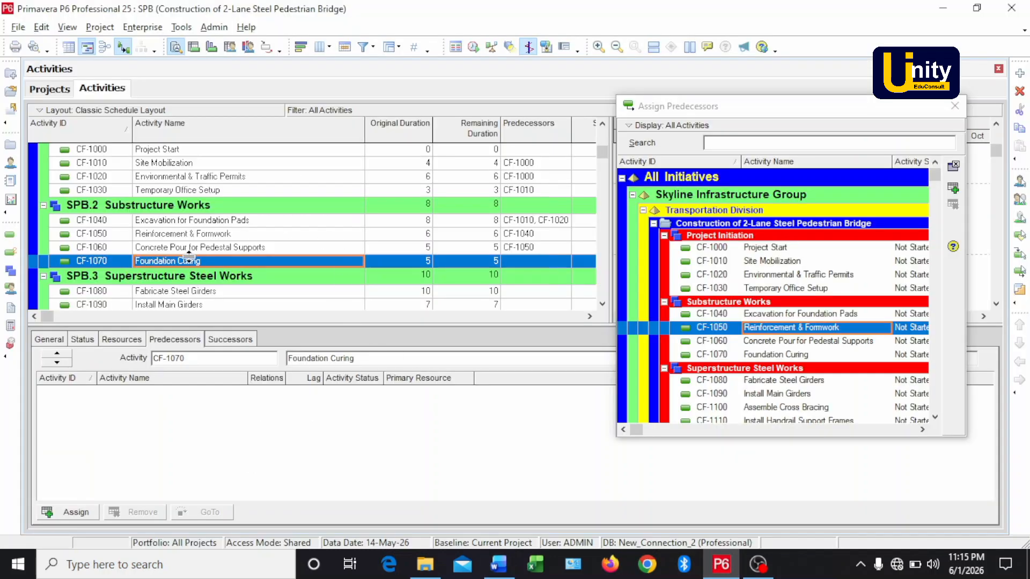
Assign CF-1060 Concrete Pour for Pedestal Supports as predecessor of CF-1070 Foundation Curing.
{"action": "double_click", "coordinate": [788, 343]}
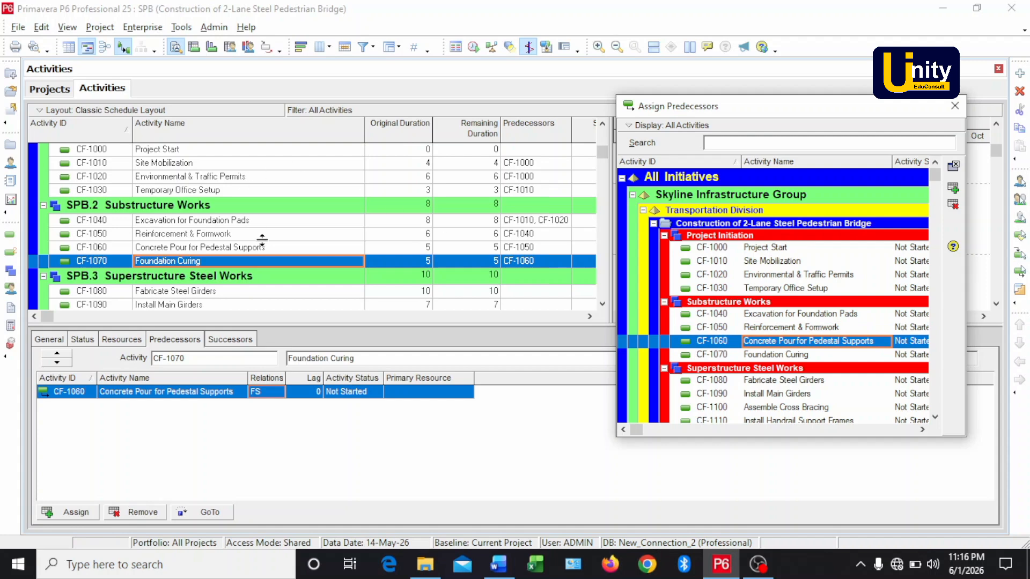
{"action": "scroll", "coordinate": [265, 241], "scroll_direction": "down", "scroll_amount": 2}
{"action": "scroll", "coordinate": [265, 240], "scroll_direction": "down", "scroll_amount": 3}
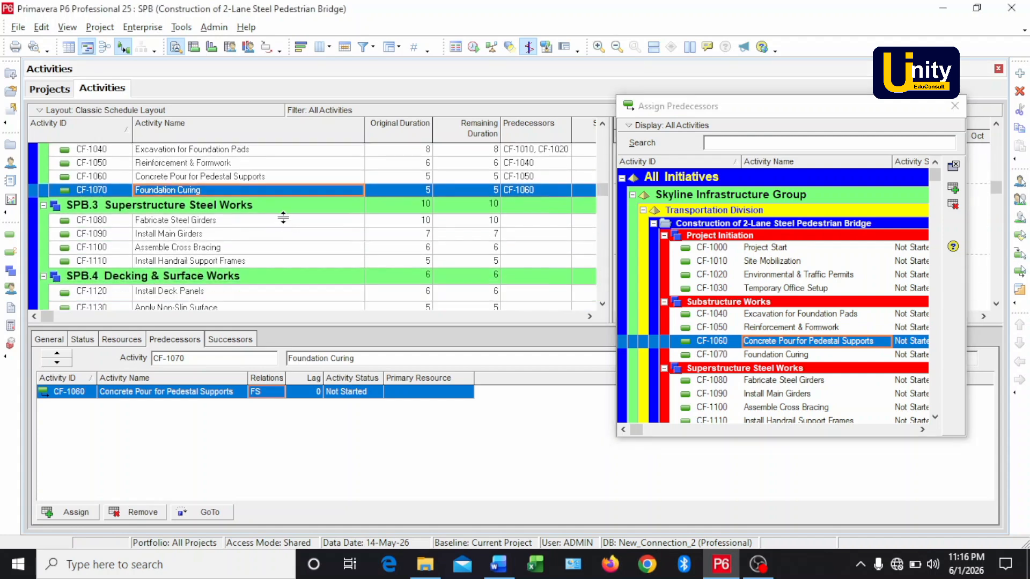
Consult the Word table, and in Primavera P6 assign CF-1070 Foundation Curing as predecessor of CF-1080 Fabricate Steel Girders.
{"action": "left_click", "coordinate": [498, 565]}
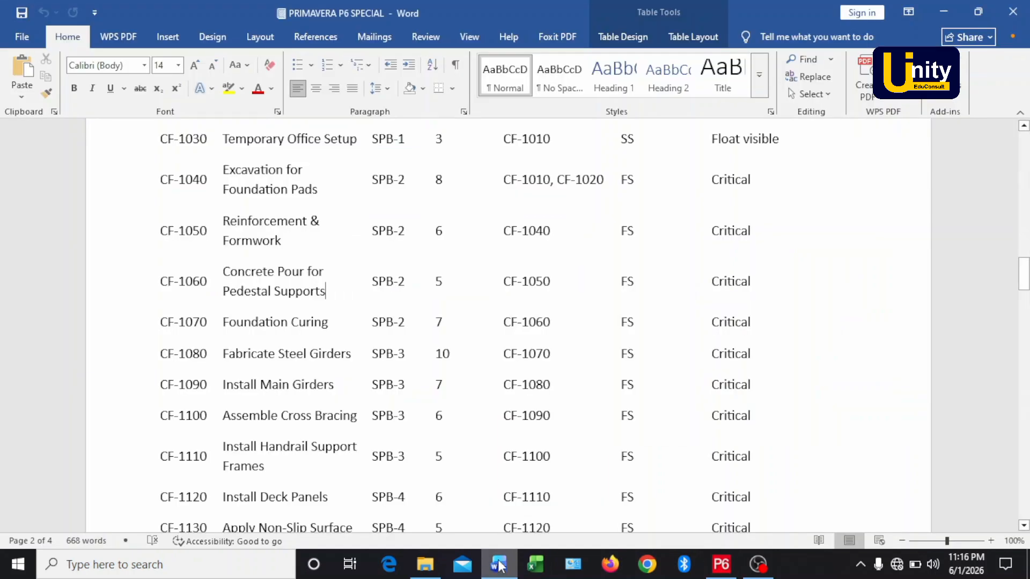
{"action": "scroll", "coordinate": [317, 295], "scroll_direction": "down", "scroll_amount": 3}
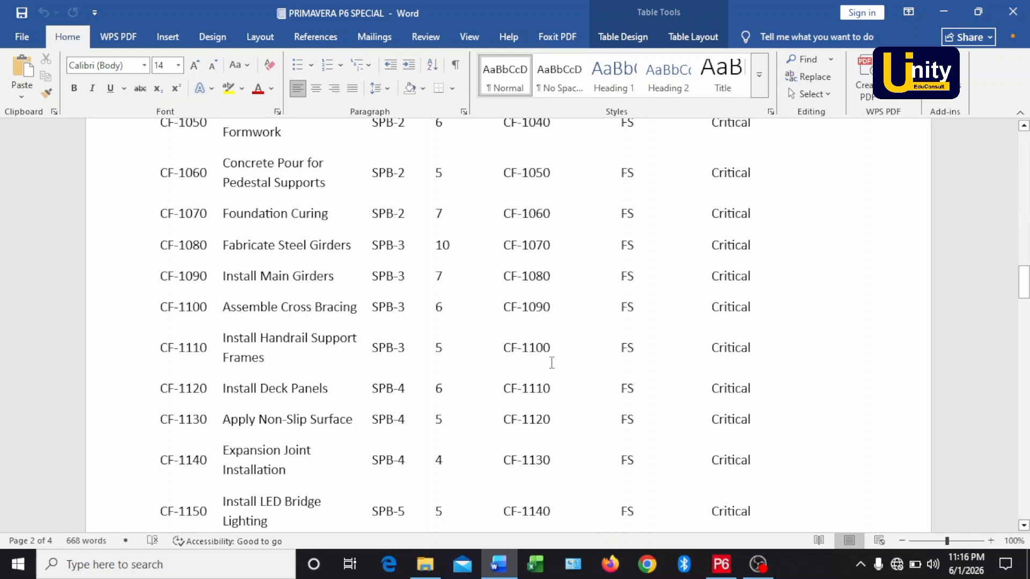
{"action": "left_click", "coordinate": [722, 565]}
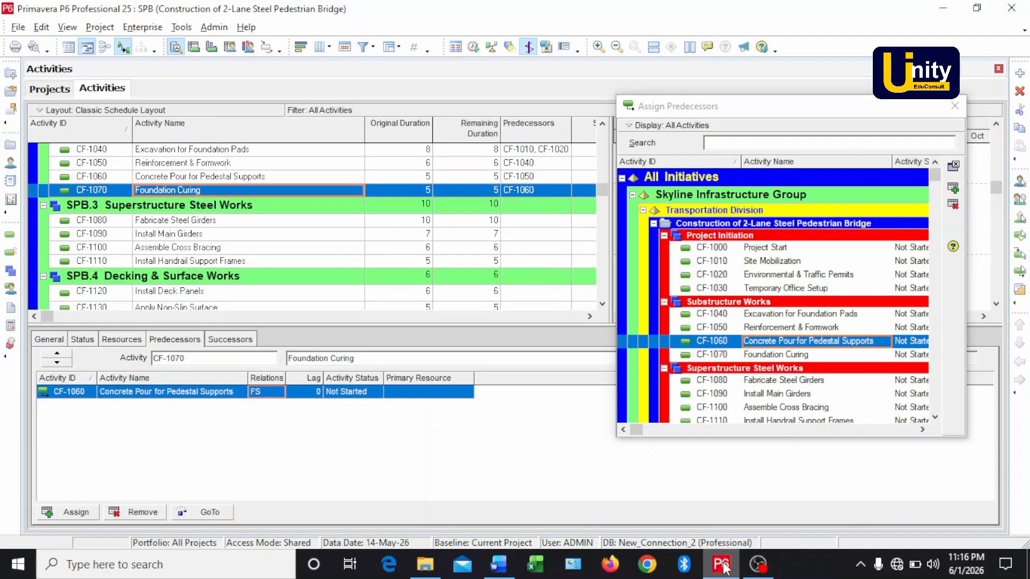
{"action": "left_click", "coordinate": [193, 220]}
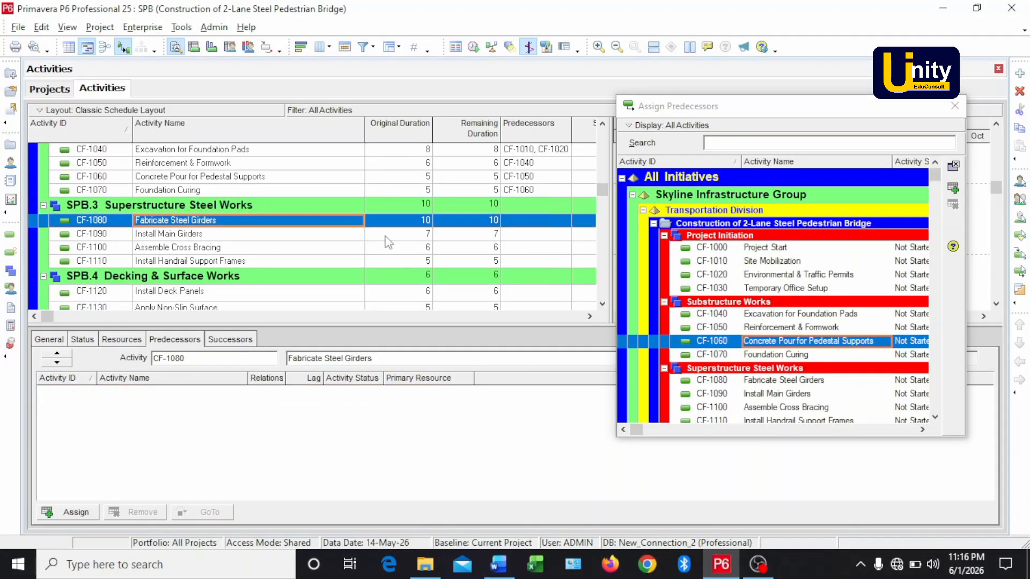
{"action": "scroll", "coordinate": [837, 328], "scroll_direction": "down", "scroll_amount": 1}
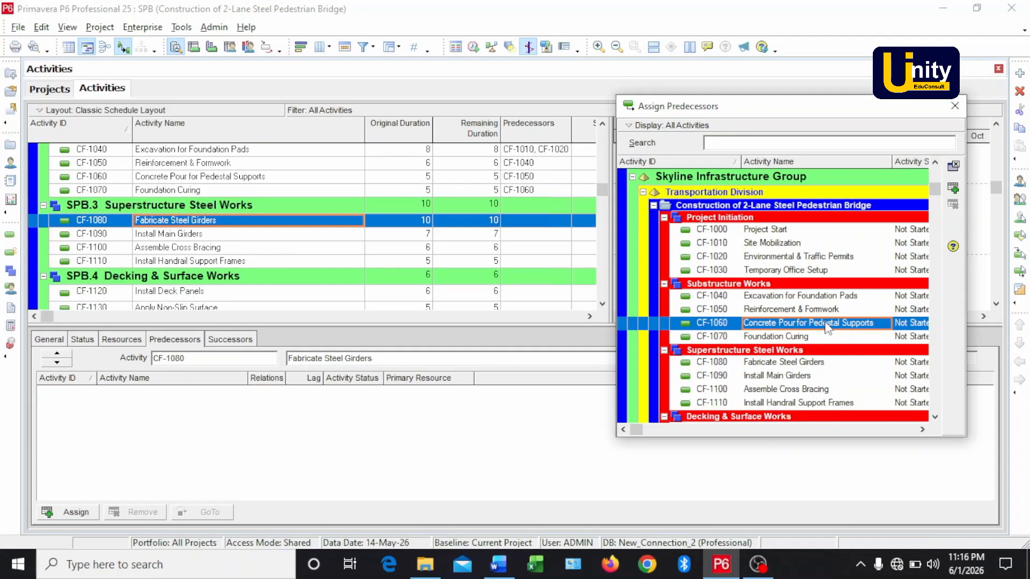
{"action": "double_click", "coordinate": [807, 335]}
Consult the Word table, and in Primavera P6 assign CF-1080 Fabricate Steel Girders as predecessor of CF-1090 Install Main Girders.
{"action": "scroll", "coordinate": [390, 239], "scroll_direction": "down", "scroll_amount": 1}
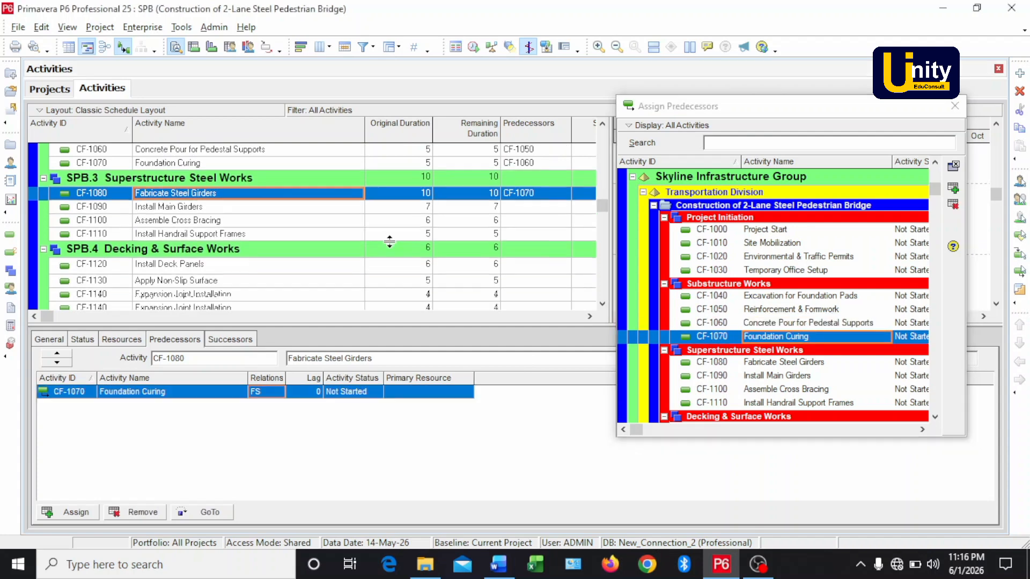
{"action": "left_click", "coordinate": [500, 564]}
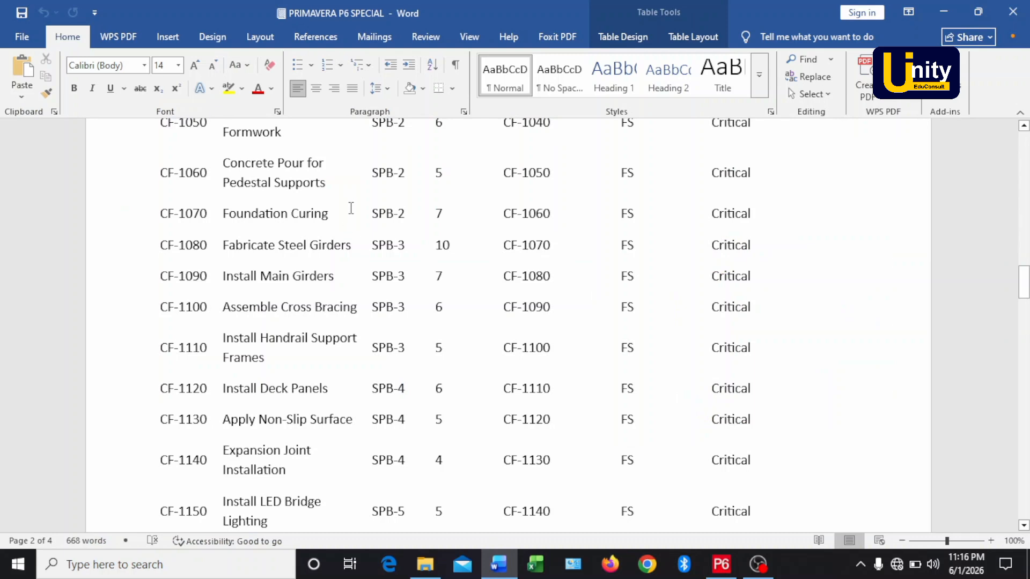
{"action": "scroll", "coordinate": [348, 212], "scroll_direction": "down", "scroll_amount": 1}
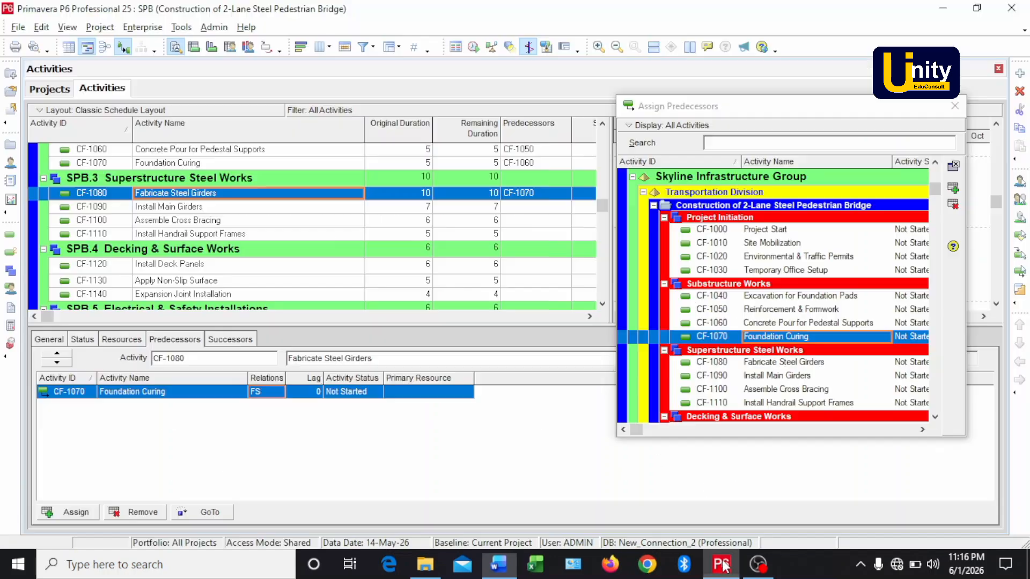
{"action": "left_click", "coordinate": [722, 563]}
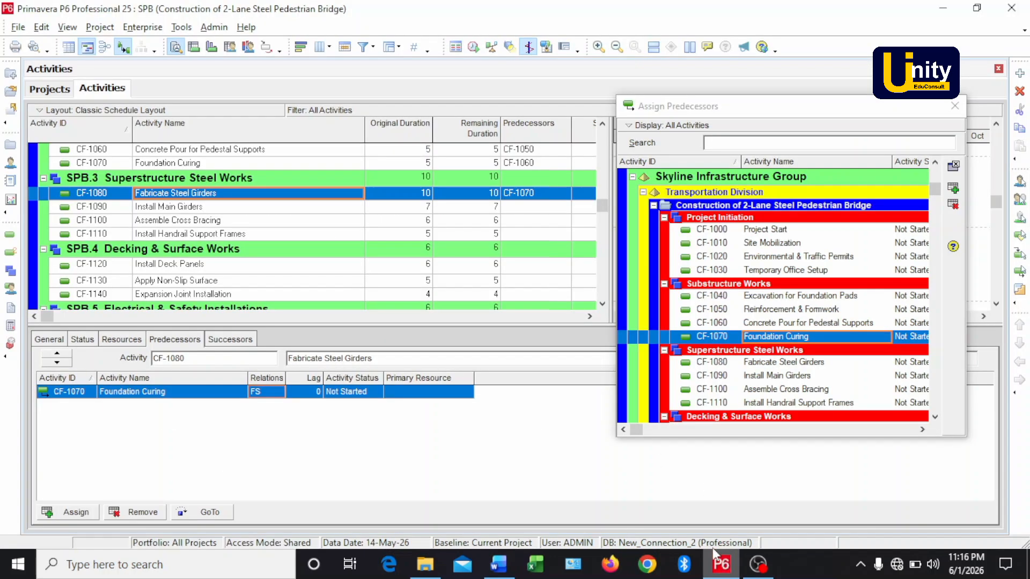
{"action": "left_click", "coordinate": [195, 209]}
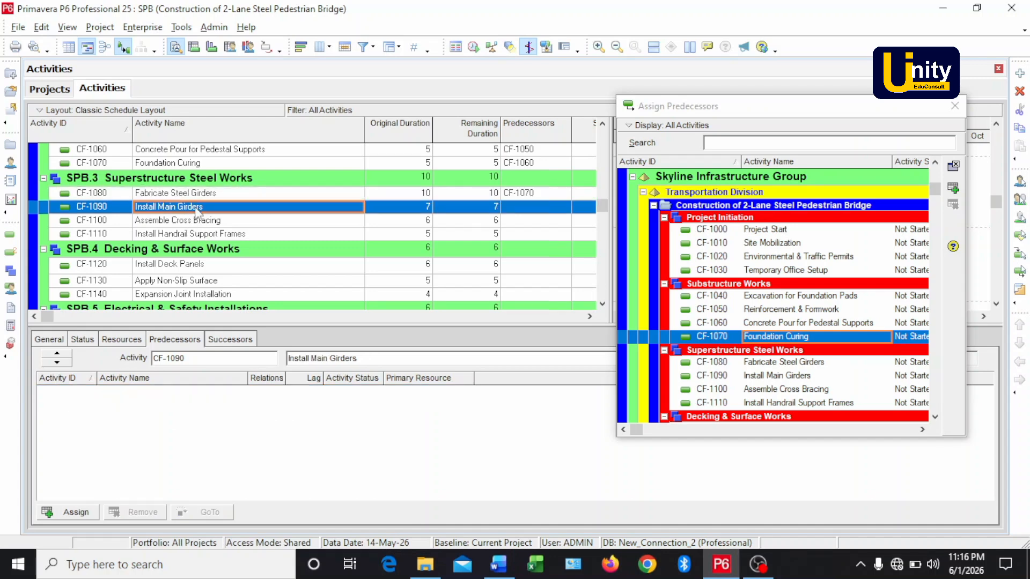
{"action": "scroll", "coordinate": [784, 312], "scroll_direction": "down", "scroll_amount": 1}
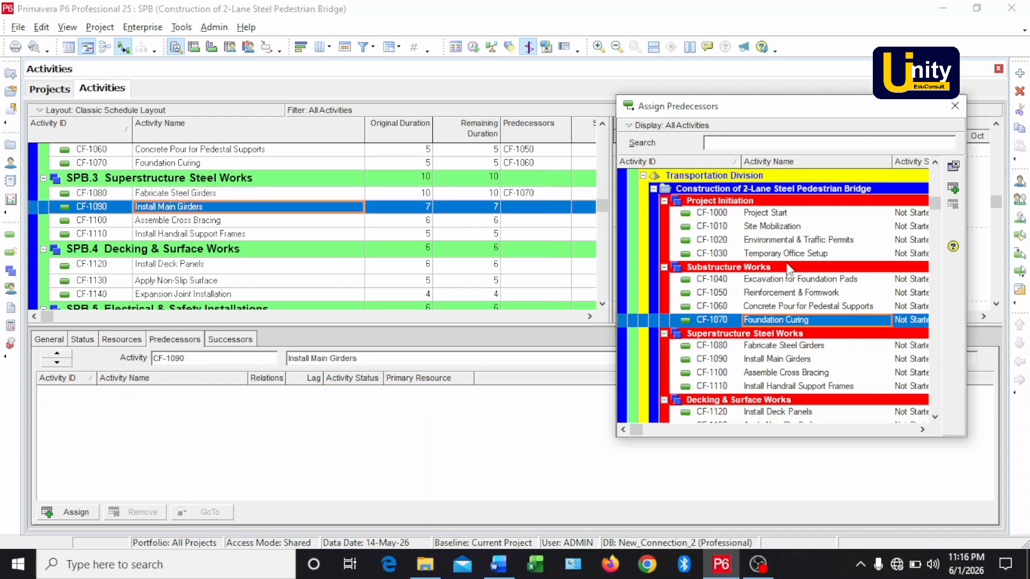
{"action": "scroll", "coordinate": [788, 268], "scroll_direction": "down", "scroll_amount": 2}
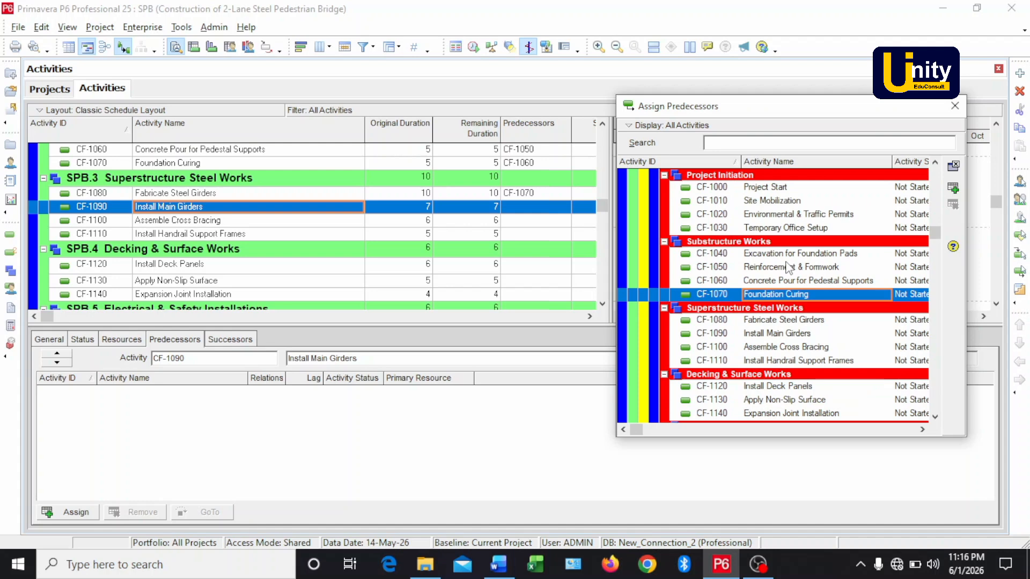
{"action": "scroll", "coordinate": [788, 268], "scroll_direction": "down", "scroll_amount": 1}
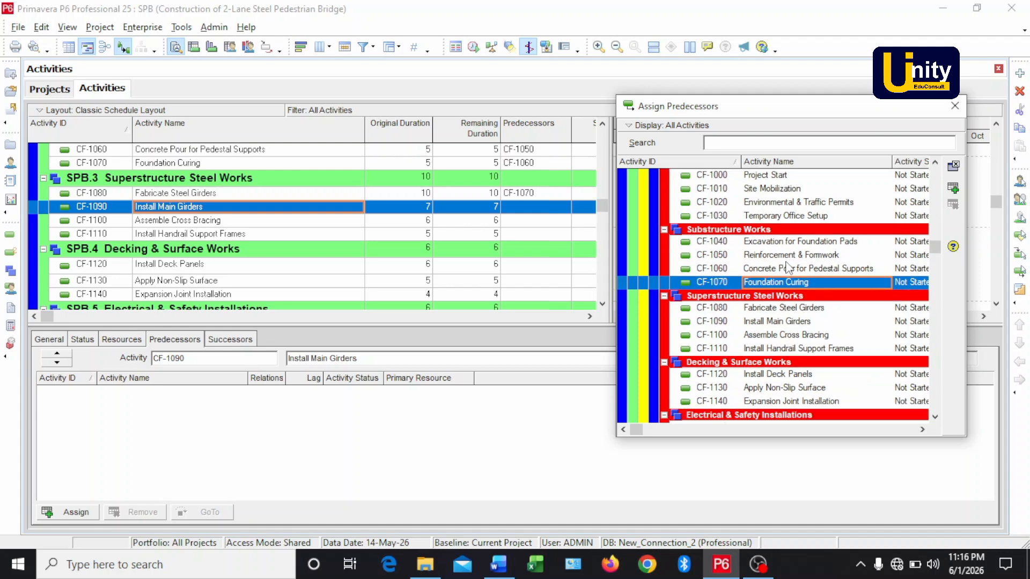
{"action": "double_click", "coordinate": [764, 308]}
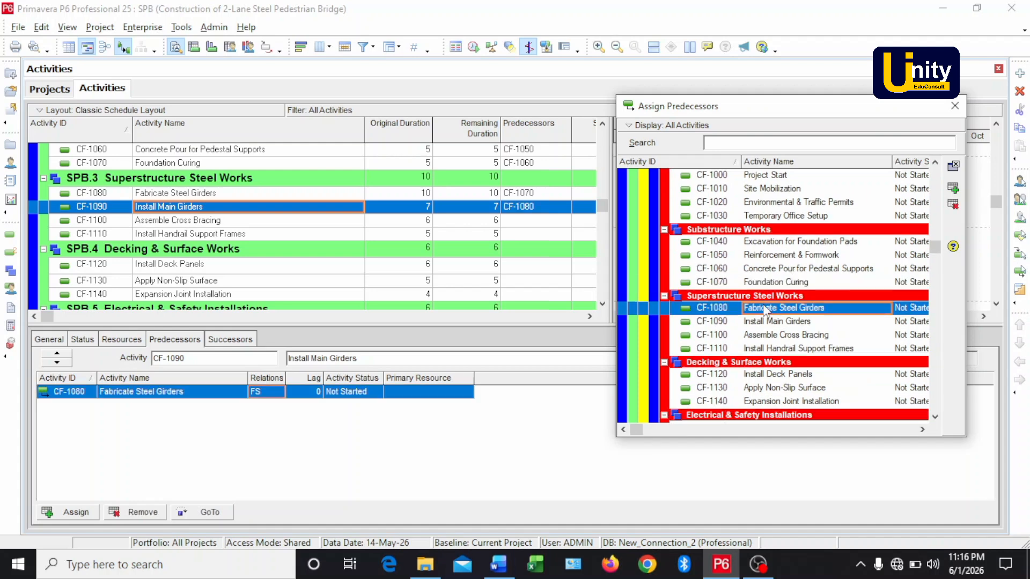
Consult the Word table, and in Primavera P6 assign CF-1090 Install Main Girders as predecessor of CF-1100 Assemble Cross Bracing.
{"action": "left_click", "coordinate": [498, 564]}
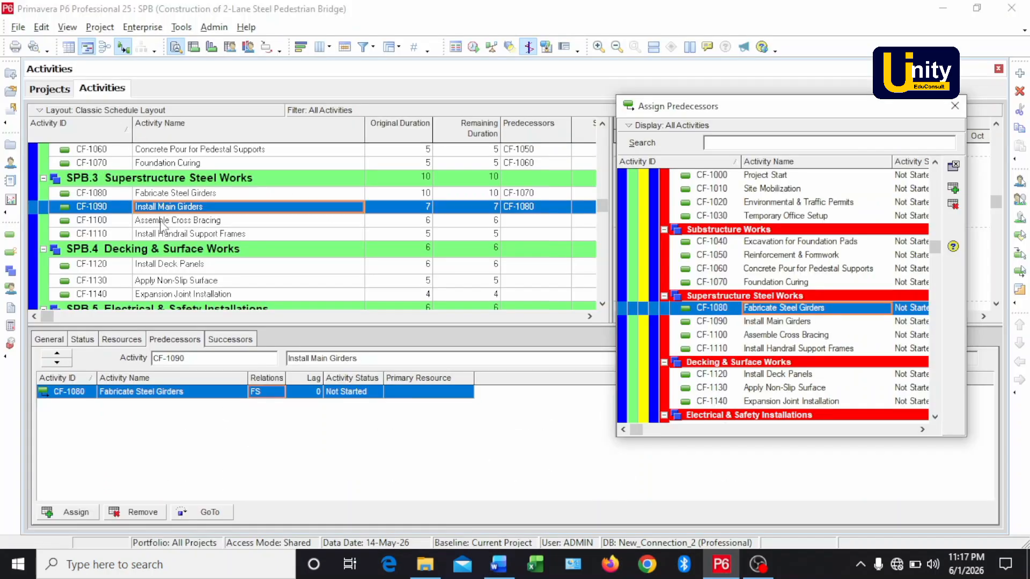
{"action": "left_click", "coordinate": [161, 221]}
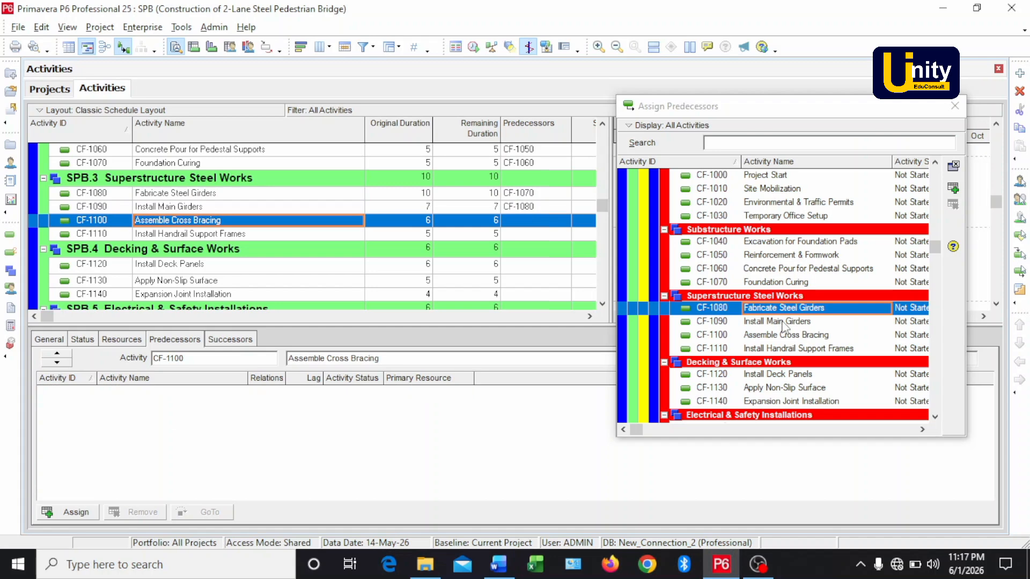
{"action": "left_click", "coordinate": [784, 323]}
{"action": "double_click", "coordinate": [784, 323]}
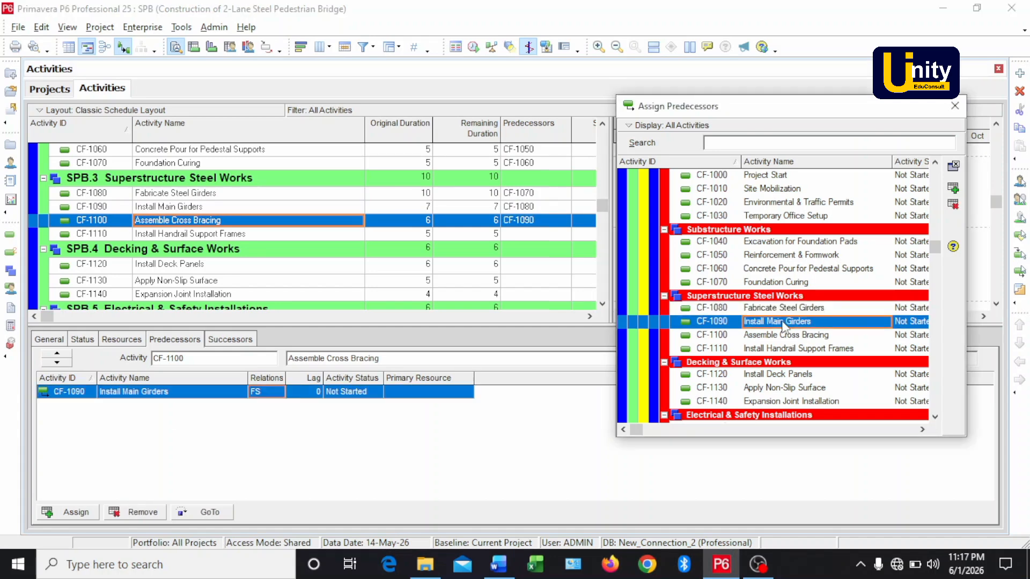
Consult the Word table, and in Primavera P6 assign CF-1100 Assemble Cross Bracing as predecessor of CF-1110 Install Handrail Support Frames.
{"action": "left_click", "coordinate": [500, 572]}
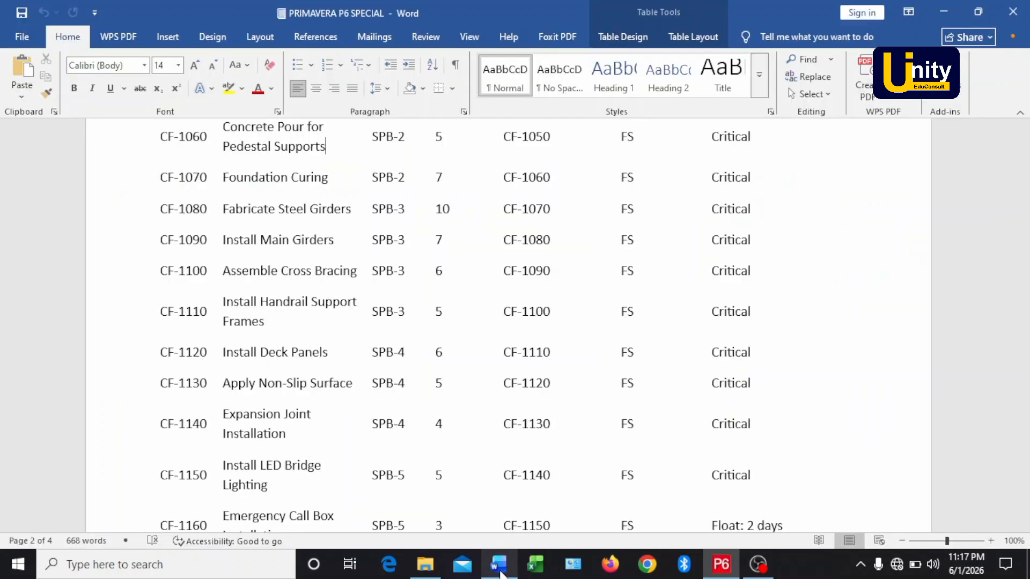
{"action": "scroll", "coordinate": [427, 299], "scroll_direction": "down", "scroll_amount": 2}
{"action": "scroll", "coordinate": [422, 278], "scroll_direction": "up", "scroll_amount": 2}
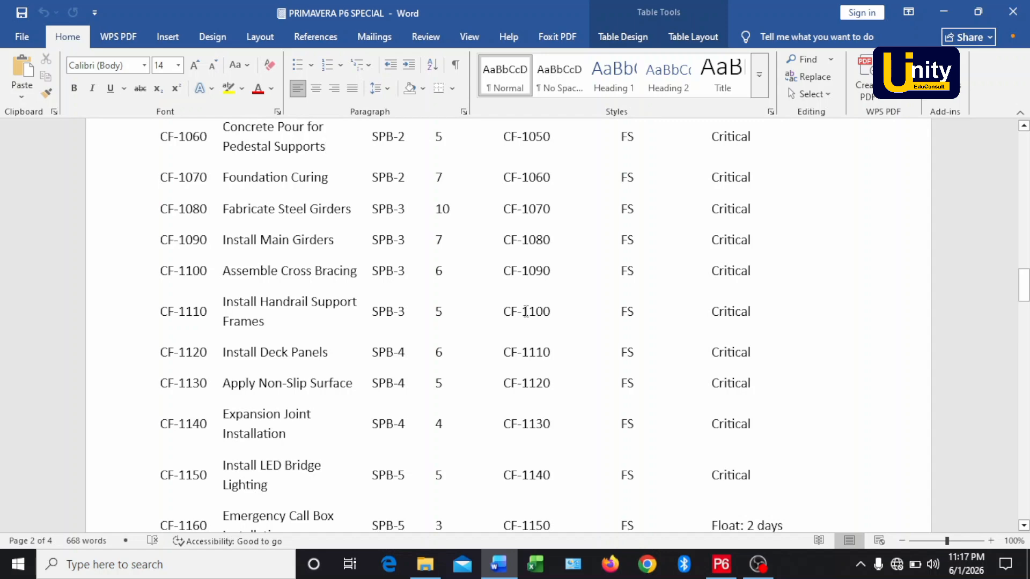
{"action": "left_click", "coordinate": [721, 564]}
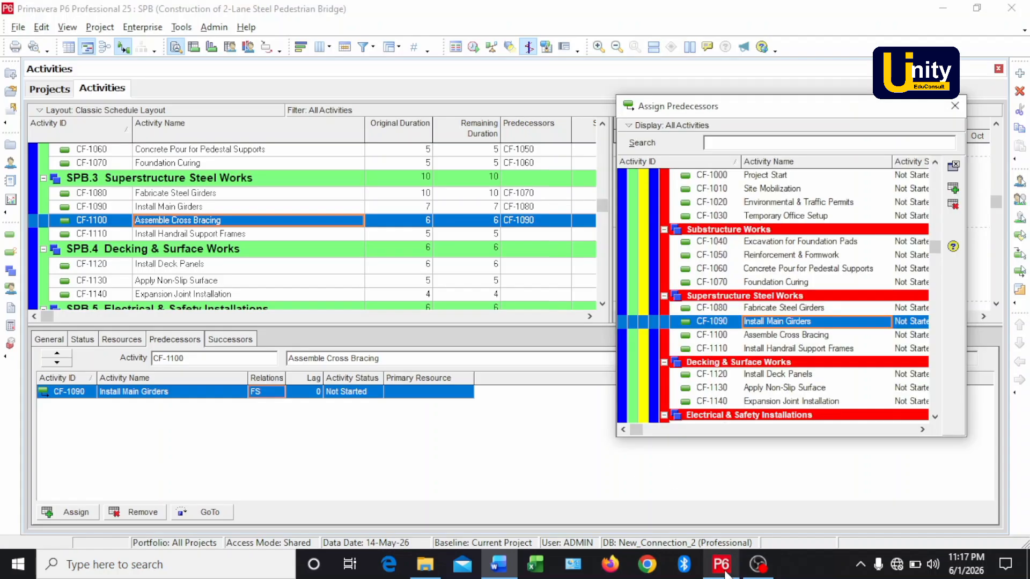
{"action": "left_click", "coordinate": [209, 234]}
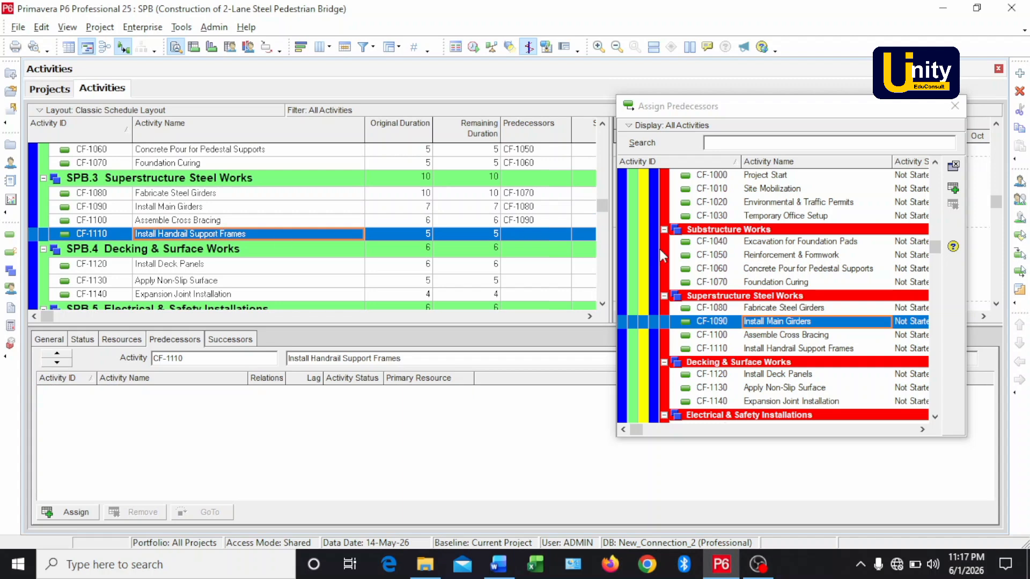
{"action": "scroll", "coordinate": [801, 316], "scroll_direction": "down", "scroll_amount": 2}
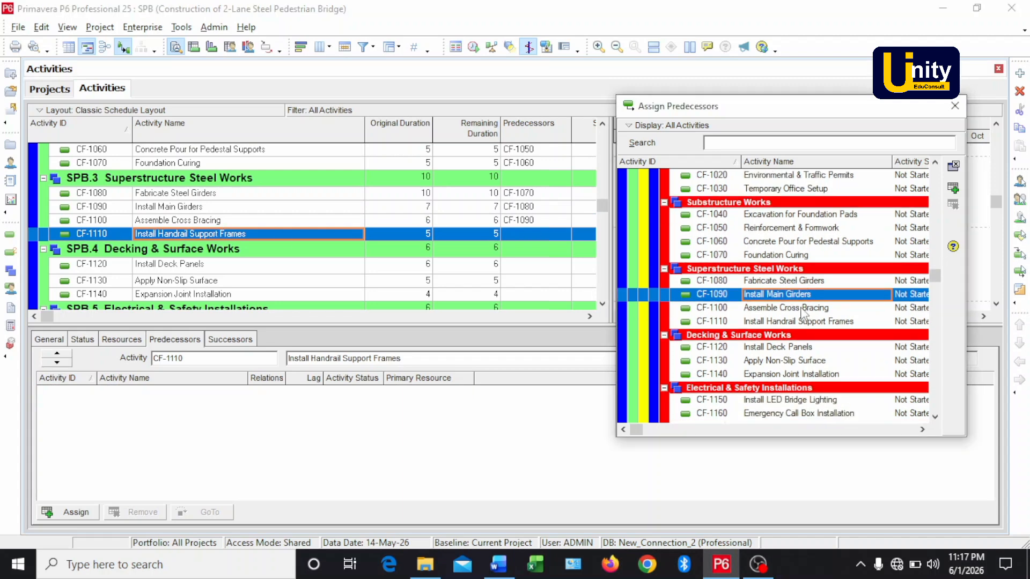
{"action": "double_click", "coordinate": [803, 308]}
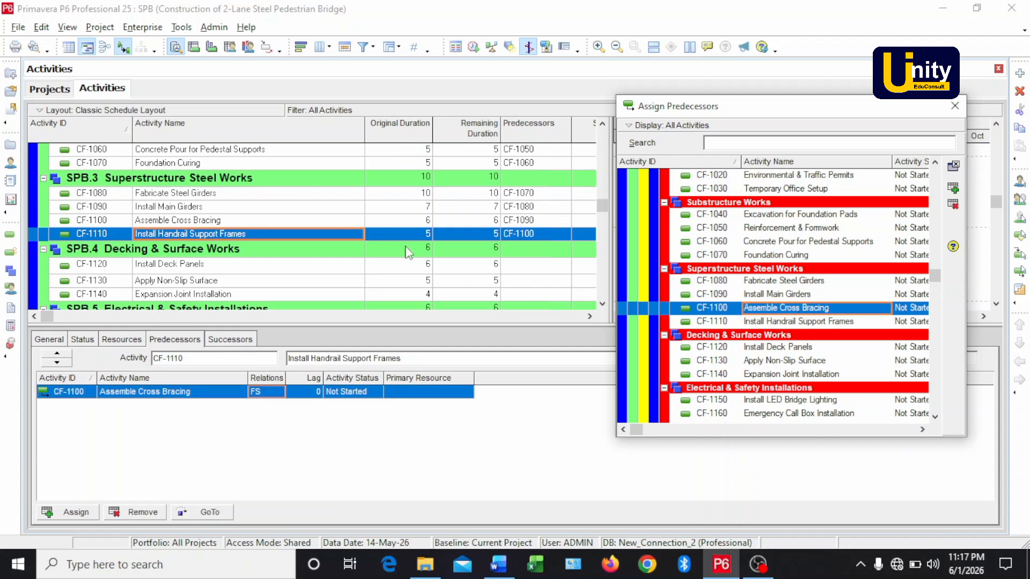
Consult the Word table, and in Primavera P6 assign CF-1110 Install Handrail Support Frames as predecessor of CF-1120 Install Deck Panels.
{"action": "scroll", "coordinate": [352, 251], "scroll_direction": "down", "scroll_amount": 2}
{"action": "scroll", "coordinate": [351, 251], "scroll_direction": "down", "scroll_amount": 1}
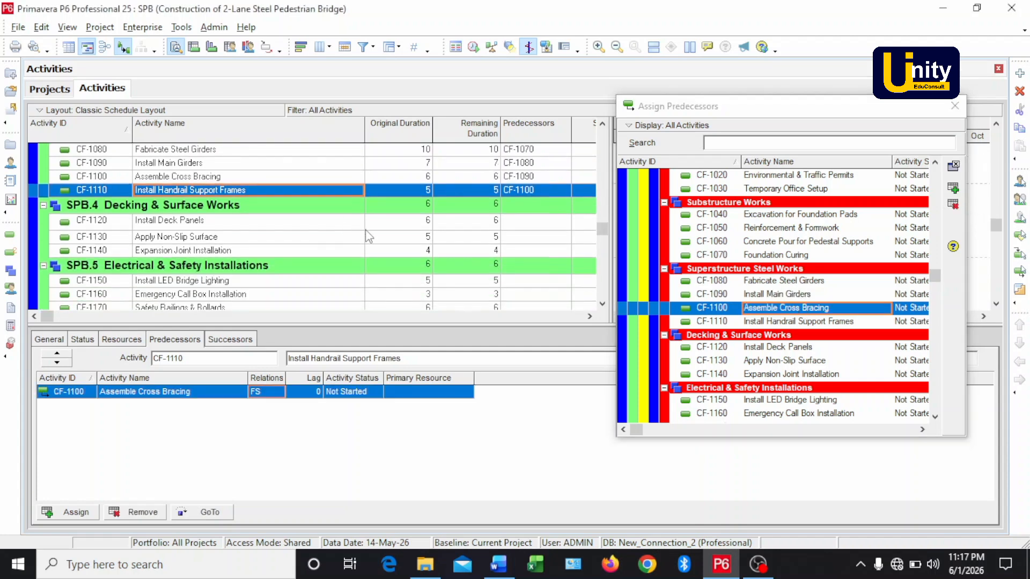
{"action": "left_click", "coordinate": [499, 567]}
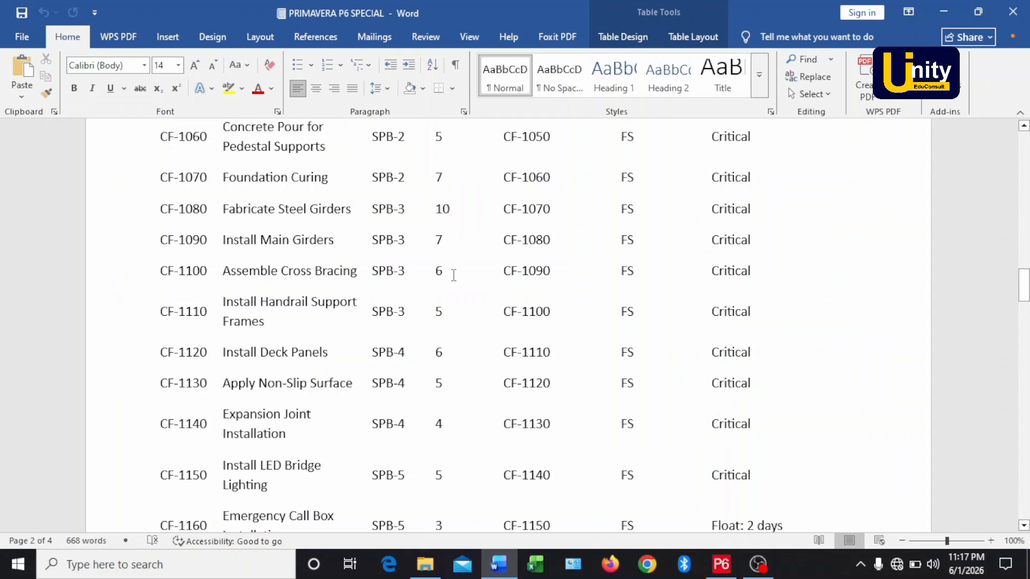
{"action": "scroll", "coordinate": [391, 268], "scroll_direction": "down", "scroll_amount": 1}
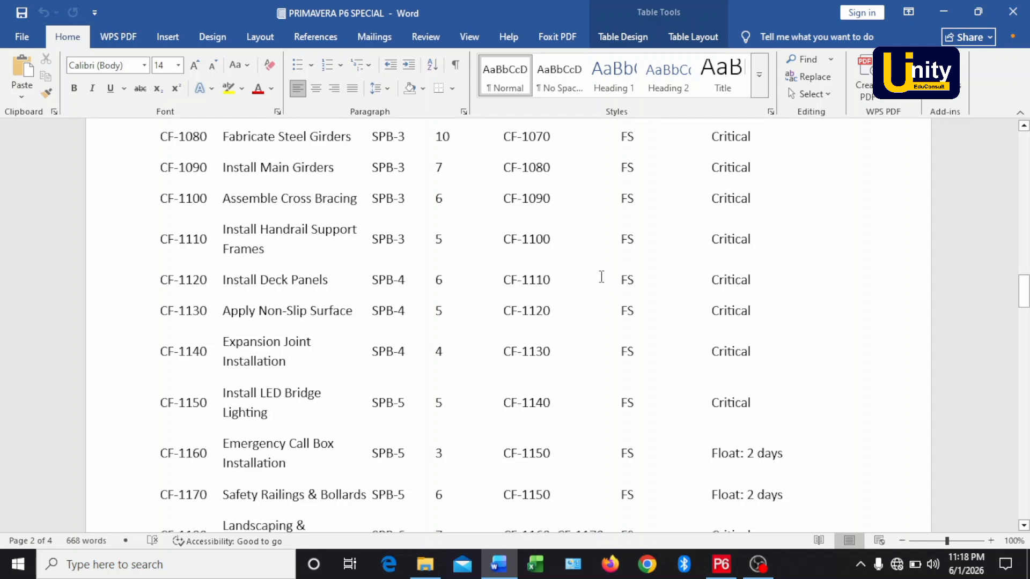
{"action": "left_click", "coordinate": [721, 564]}
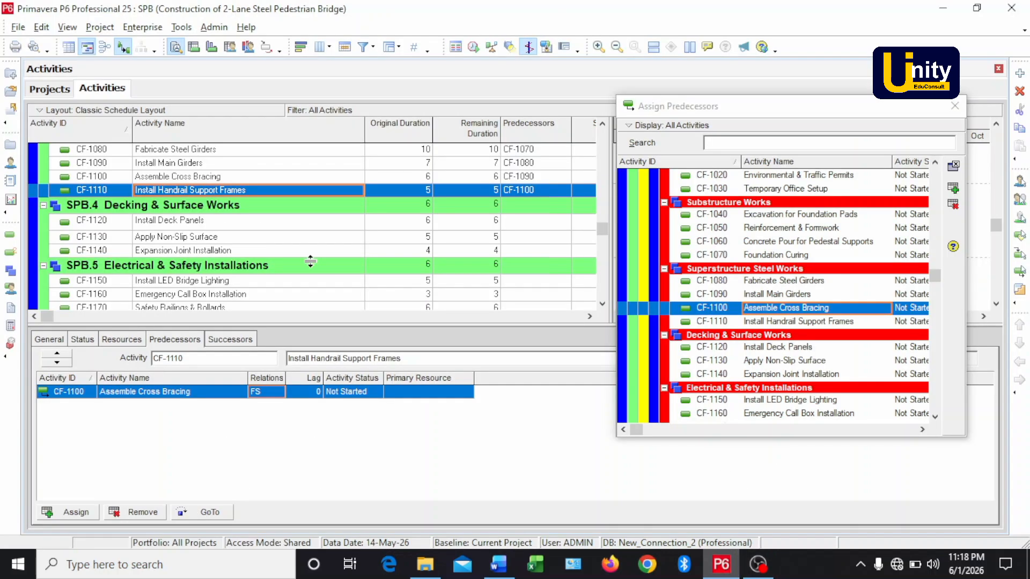
{"action": "left_click", "coordinate": [174, 224]}
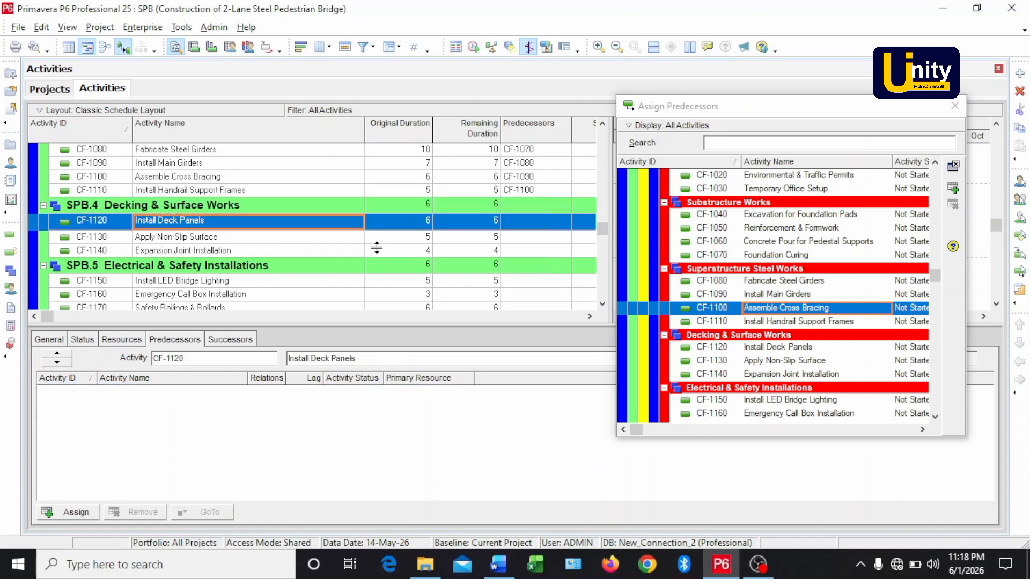
{"action": "left_click", "coordinate": [802, 322]}
{"action": "double_click", "coordinate": [802, 322]}
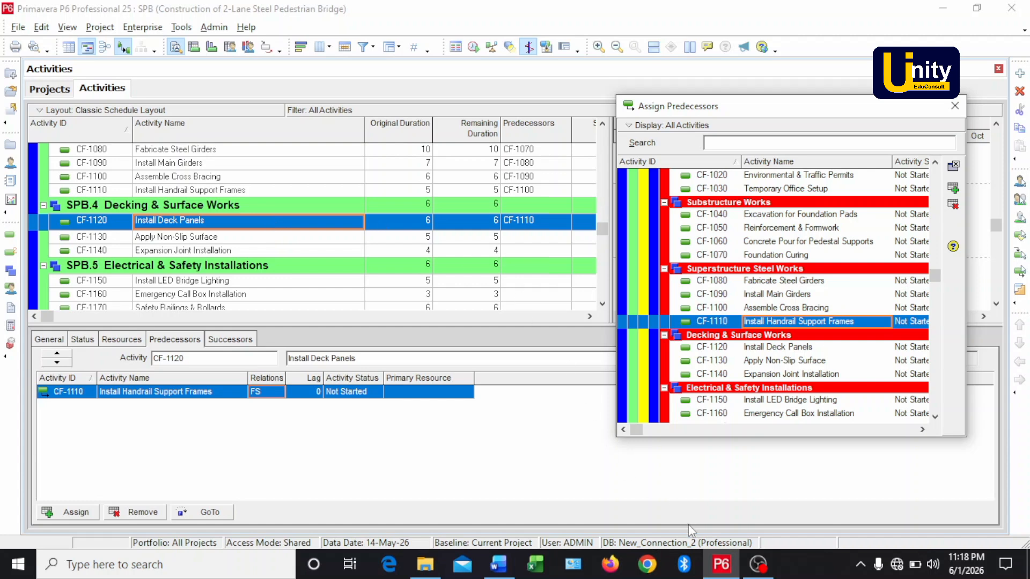
Consult the Word table, and in Primavera P6 assign CF-1120 Install Deck Panels as predecessor of CF-1130 Apply Non-Slip Surface.
{"action": "left_click", "coordinate": [493, 569]}
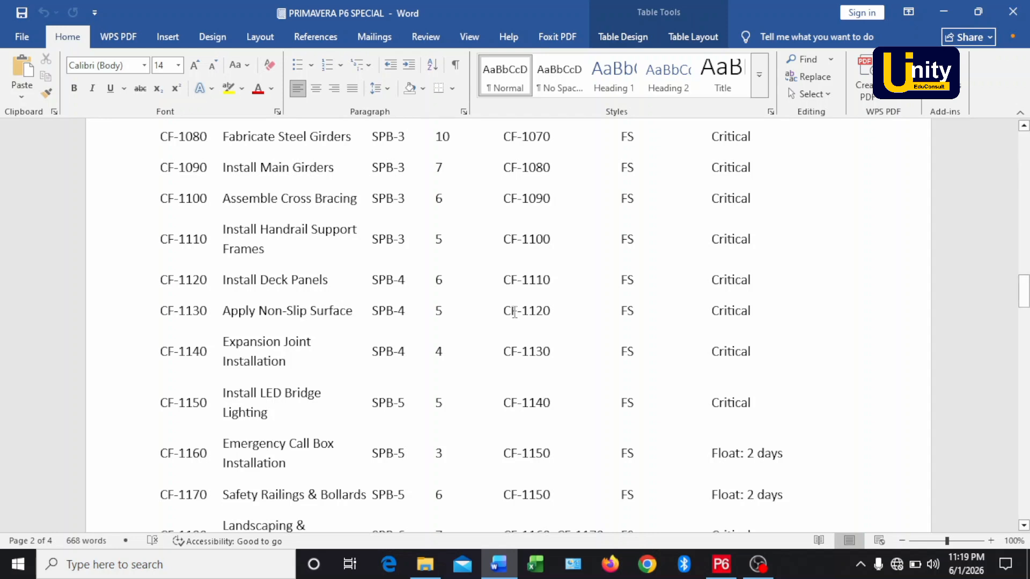
{"action": "left_click", "coordinate": [725, 569]}
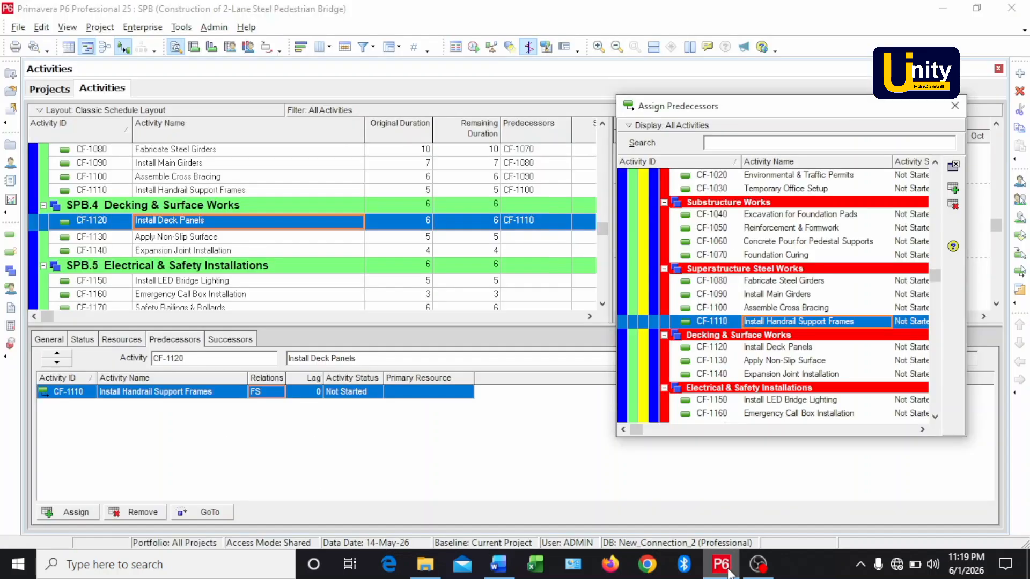
{"action": "left_click", "coordinate": [241, 238]}
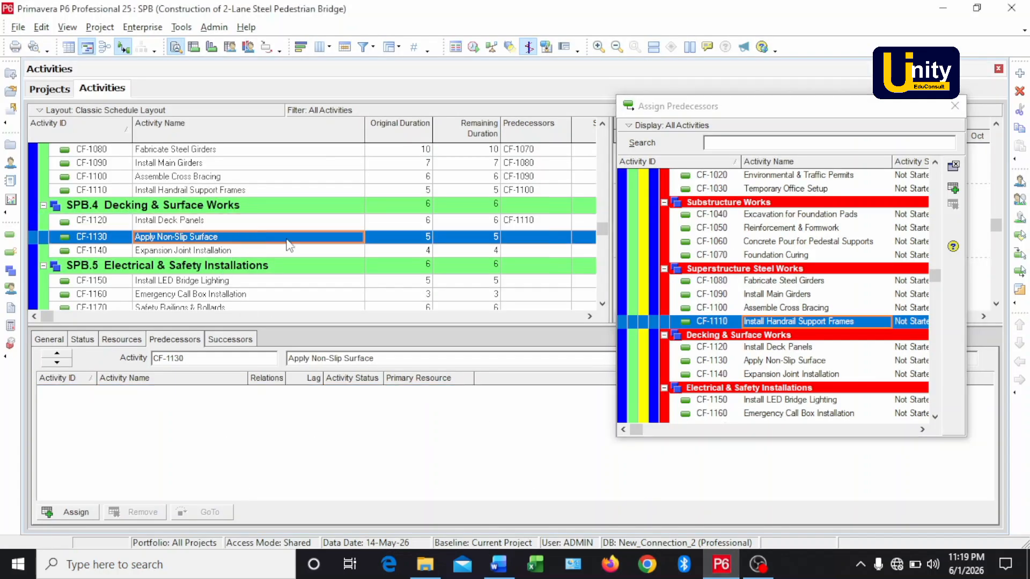
{"action": "scroll", "coordinate": [736, 296], "scroll_direction": "down", "scroll_amount": 2}
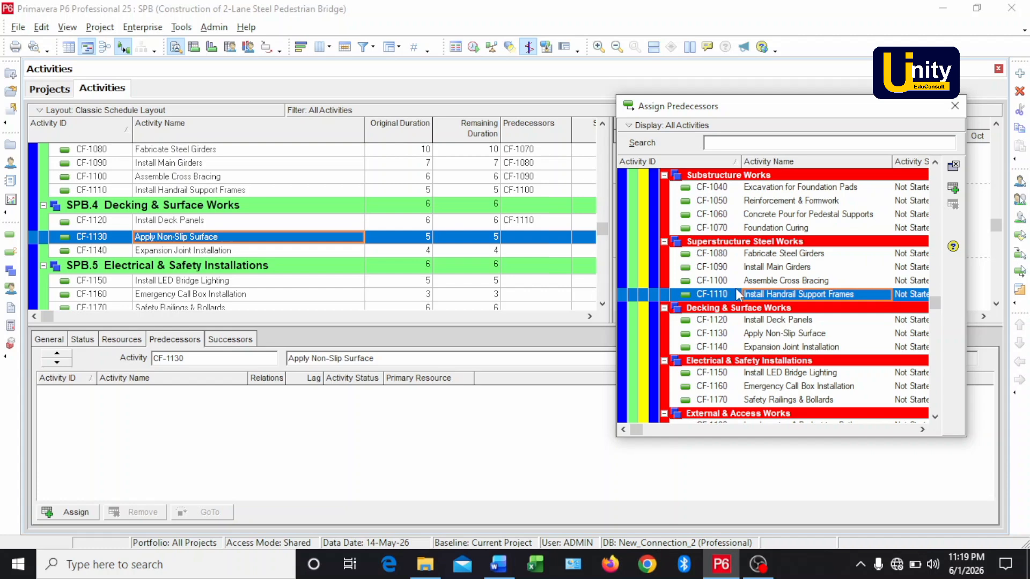
{"action": "left_click", "coordinate": [799, 321]}
{"action": "double_click", "coordinate": [800, 323]}
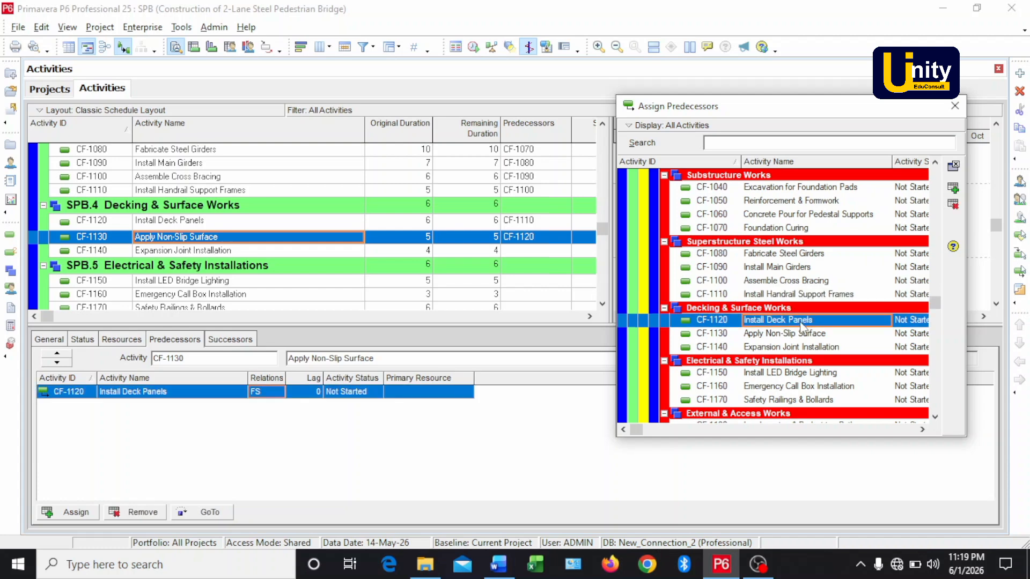
Check the predecessors assigned to the activities through CF-1230 Project Completion and close the predecessor assignment window.
{"action": "scroll", "coordinate": [264, 221], "scroll_direction": "down", "scroll_amount": 2}
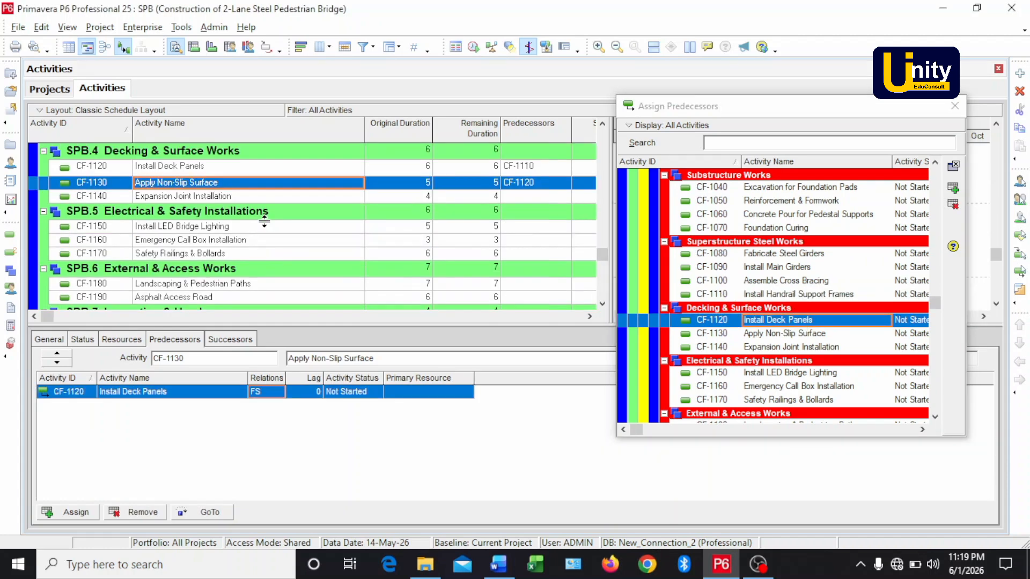
{"action": "scroll", "coordinate": [264, 222], "scroll_direction": "up", "scroll_amount": 1}
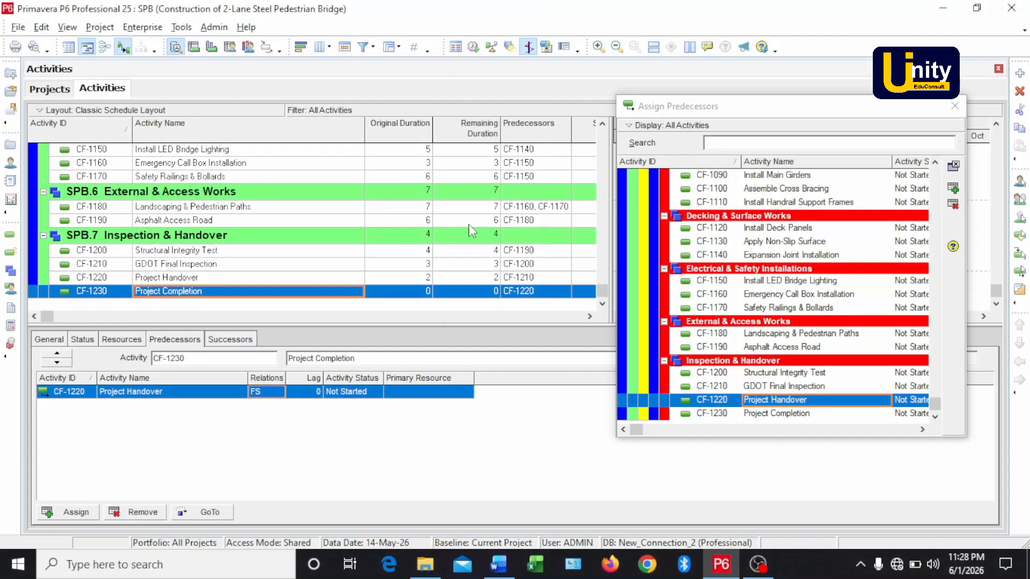
{"action": "scroll", "coordinate": [472, 228], "scroll_direction": "up", "scroll_amount": 1}
{"action": "scroll", "coordinate": [475, 224], "scroll_direction": "up", "scroll_amount": 1}
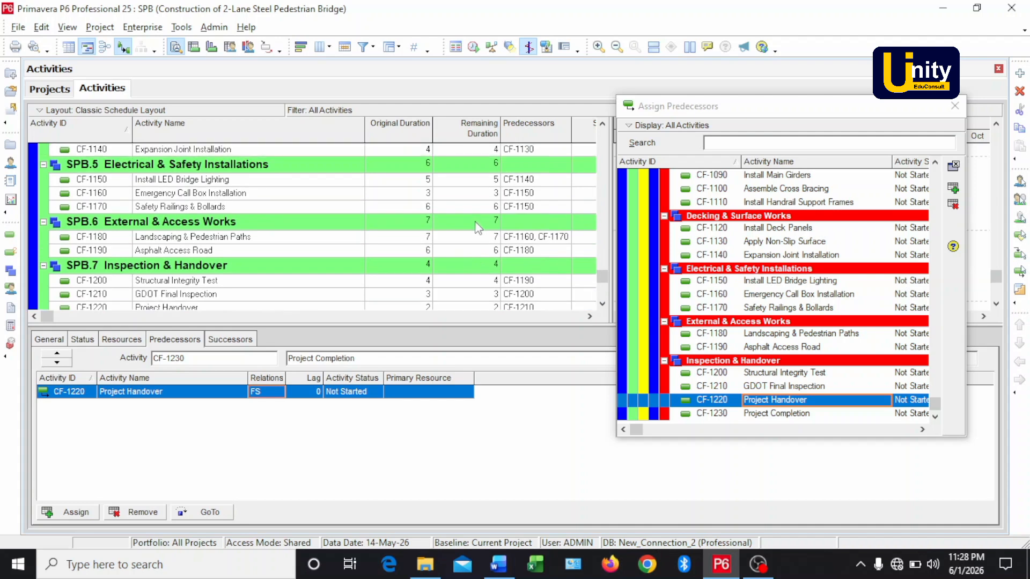
{"action": "scroll", "coordinate": [475, 221], "scroll_direction": "down", "scroll_amount": 1}
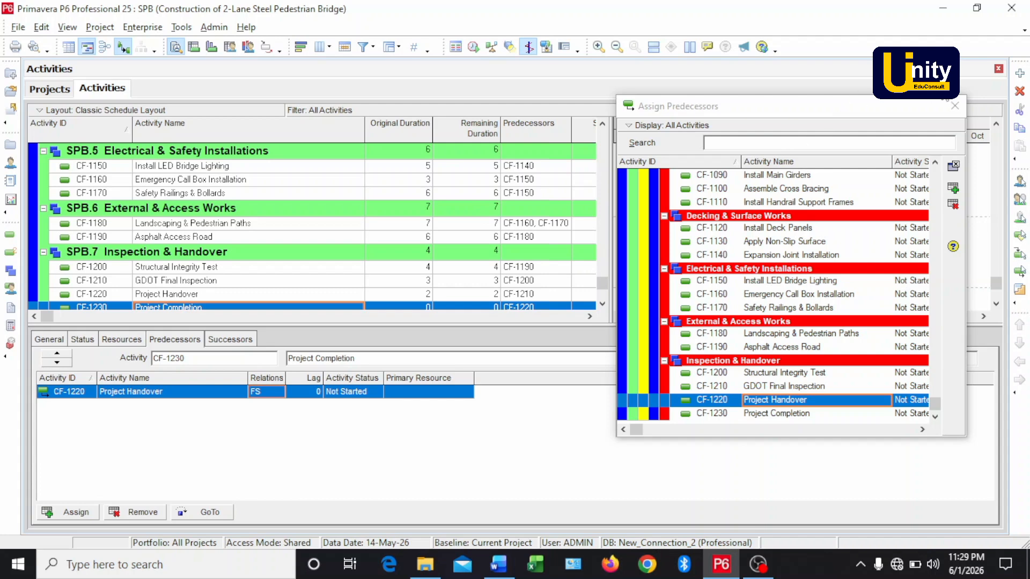
{"action": "left_click", "coordinate": [952, 108]}
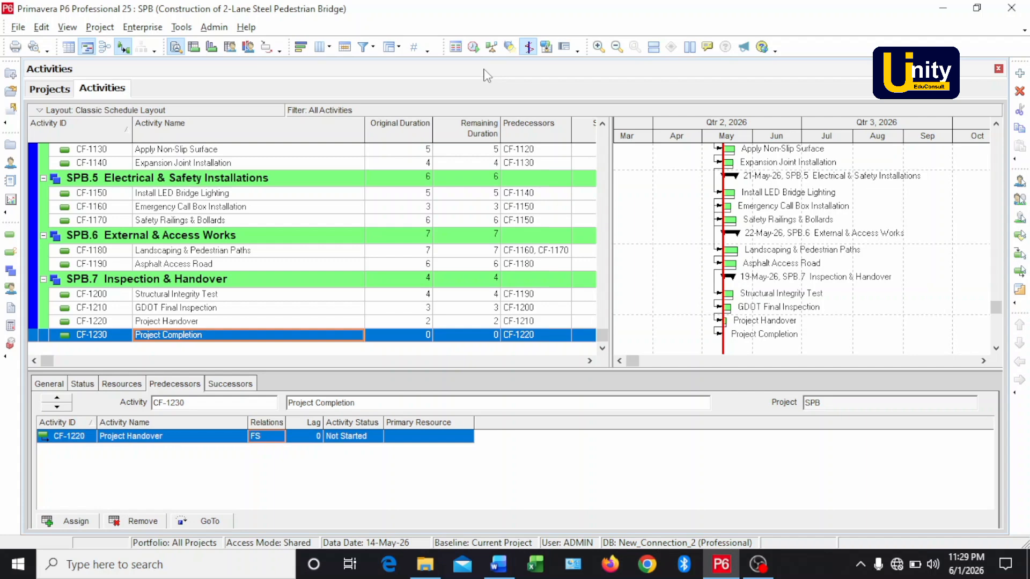
Schedule the project using its own data date, confirming the run in shared mode, and review the updated Gantt chart.
{"action": "left_click", "coordinate": [473, 47]}
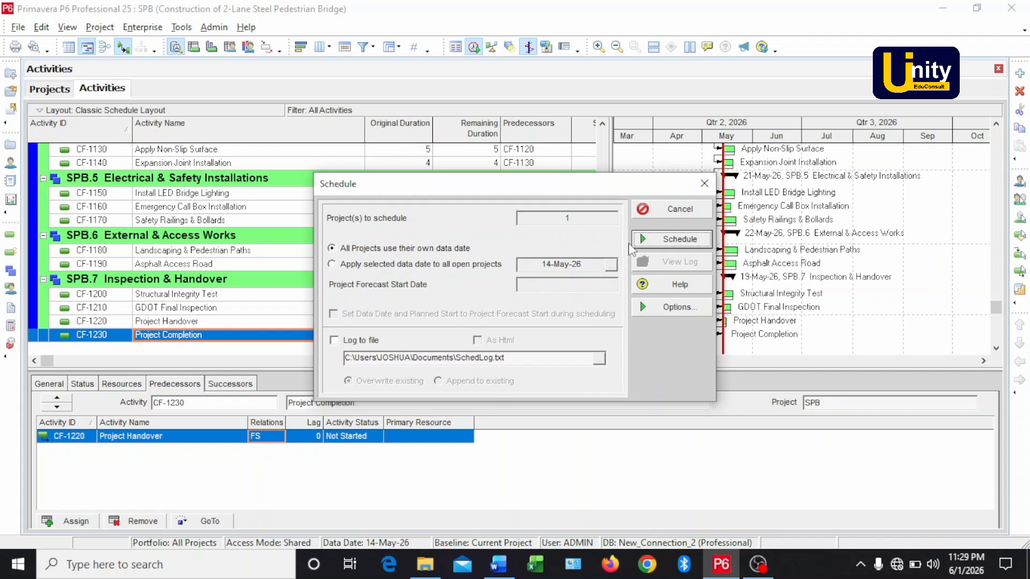
{"action": "left_click", "coordinate": [665, 245]}
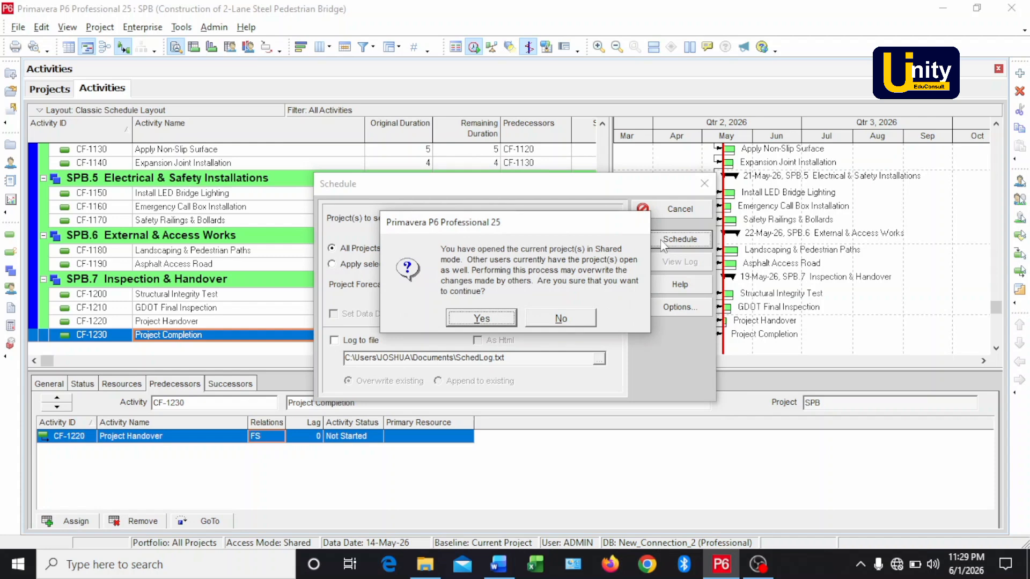
{"action": "left_click", "coordinate": [480, 320]}
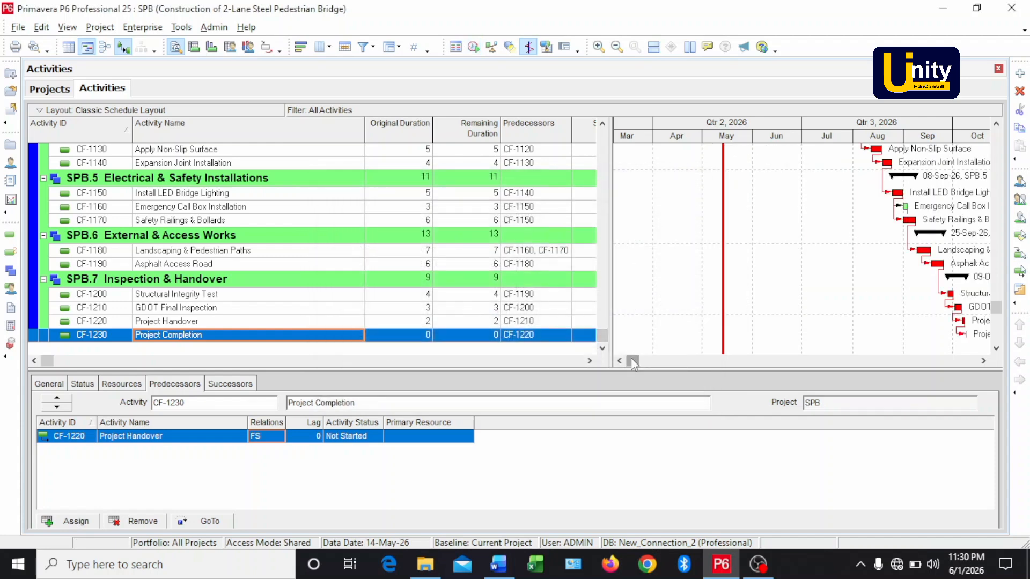
{"action": "left_click_drag", "start_coordinate": [632, 361], "coordinate": [664, 364]}
{"action": "scroll", "coordinate": [711, 259], "scroll_direction": "up", "scroll_amount": 1}
{"action": "scroll", "coordinate": [702, 246], "scroll_direction": "up", "scroll_amount": 7}
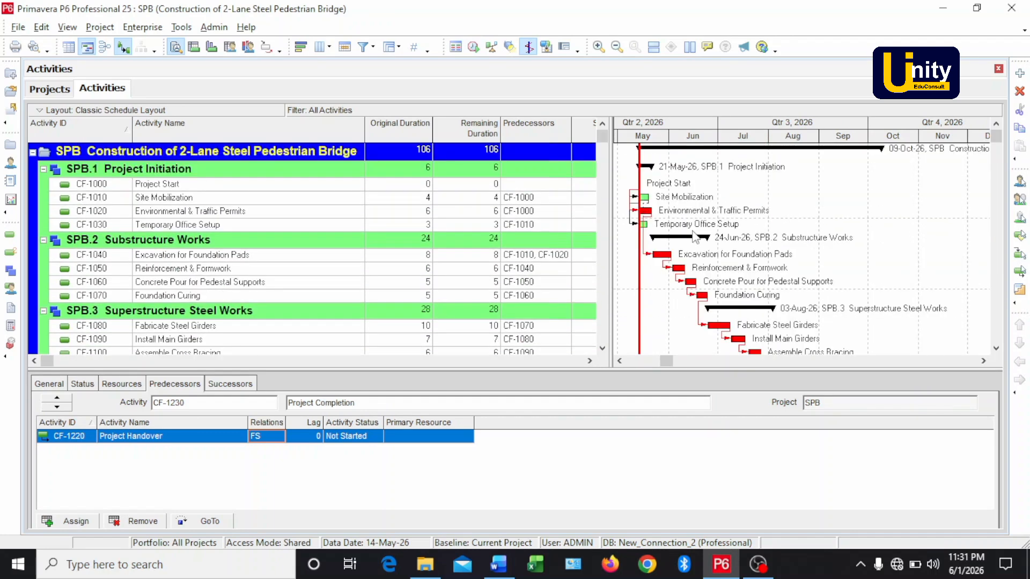